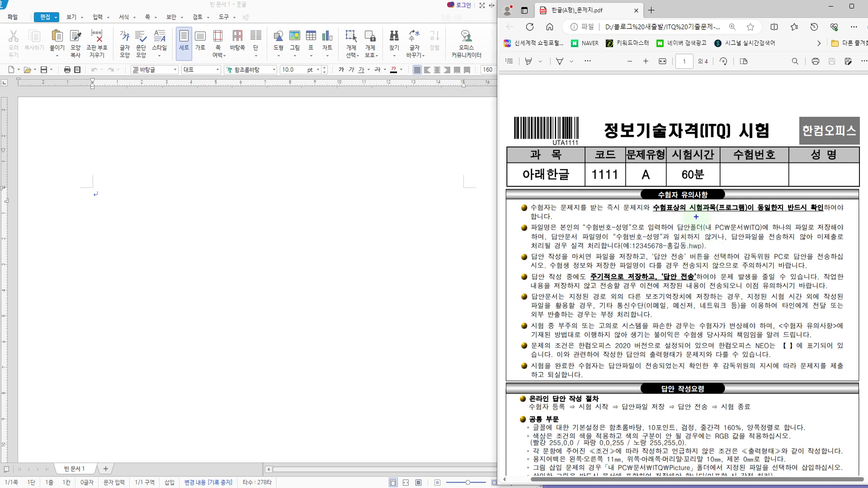
Save the blank document in the ITQ folder under a file name combining the examinee number and name, as the exam sheet instructs.
left_click_drag(696, 217, 770, 240)
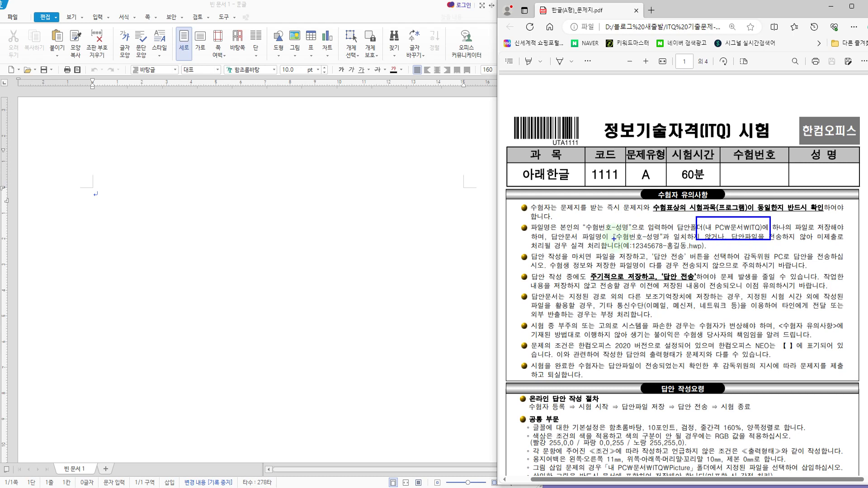
left_click_drag(613, 238, 707, 260)
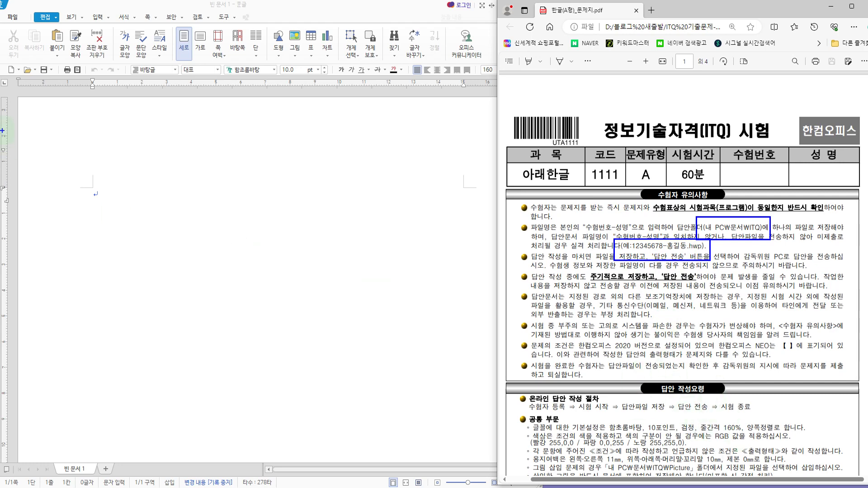
key("Escape")
left_click(37, 8)
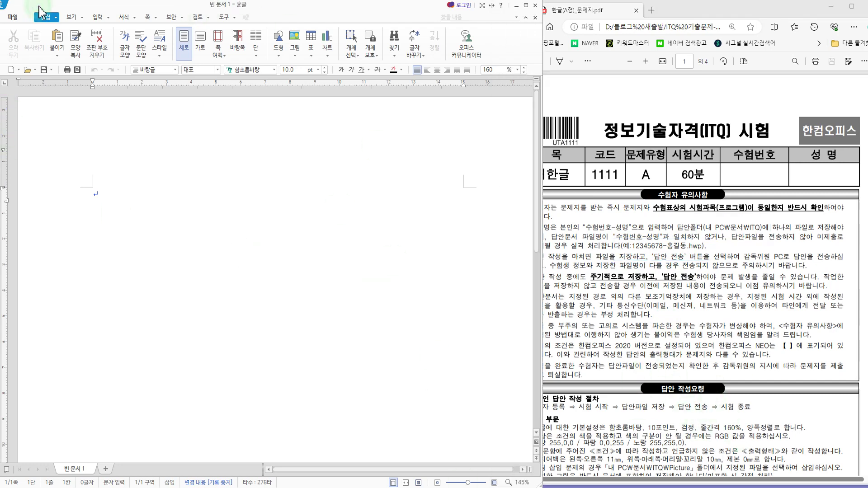
left_click(12, 18)
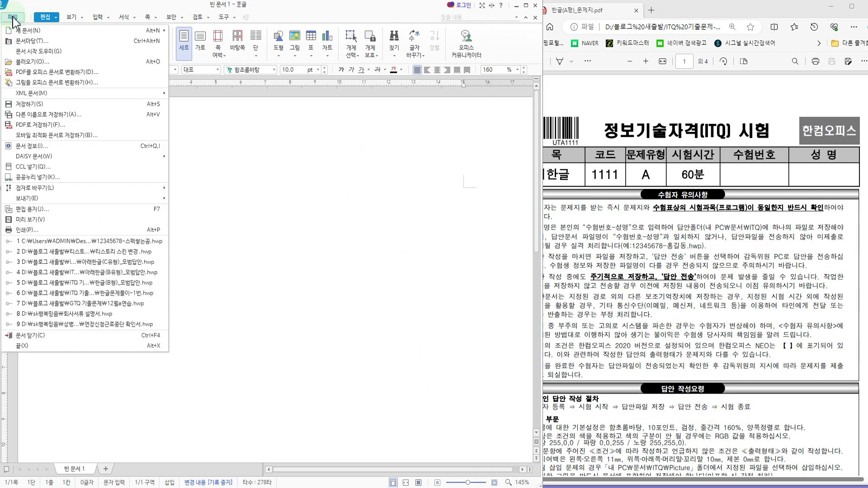
left_click(28, 104)
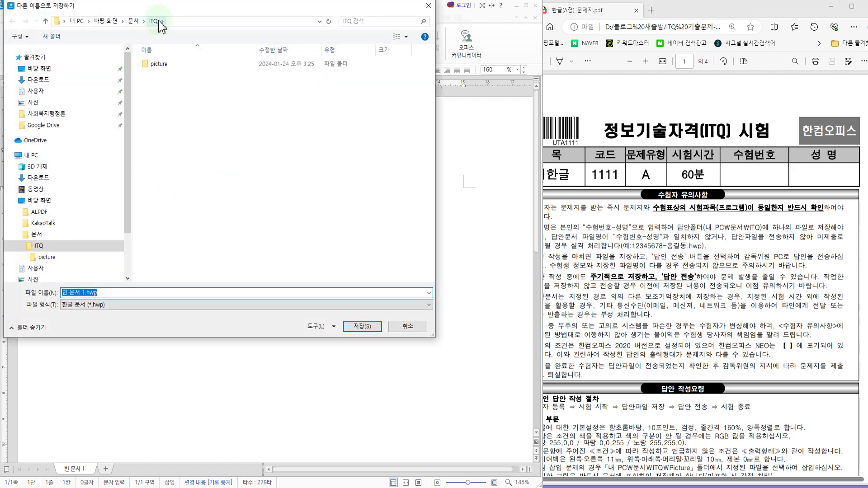
left_click(86, 292)
left_click_drag(86, 292, 6, 277)
type("12345678-")
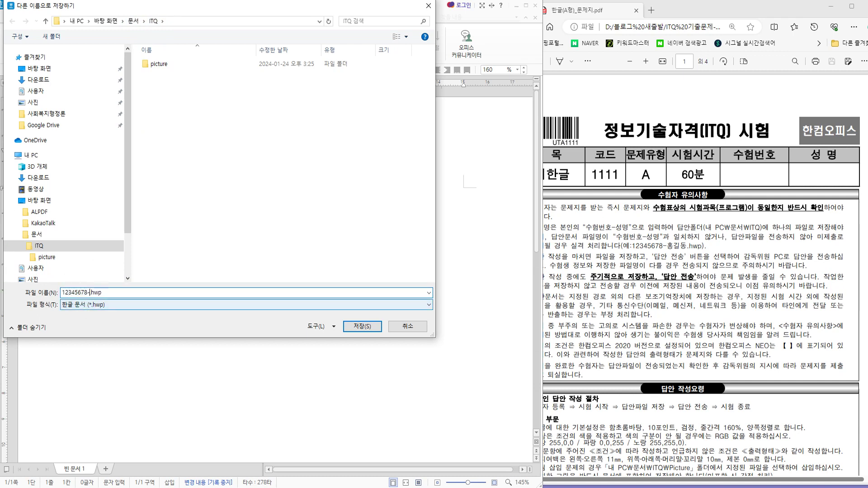
type("ㅅ")
type("텍쌓는곰")
left_click(360, 326)
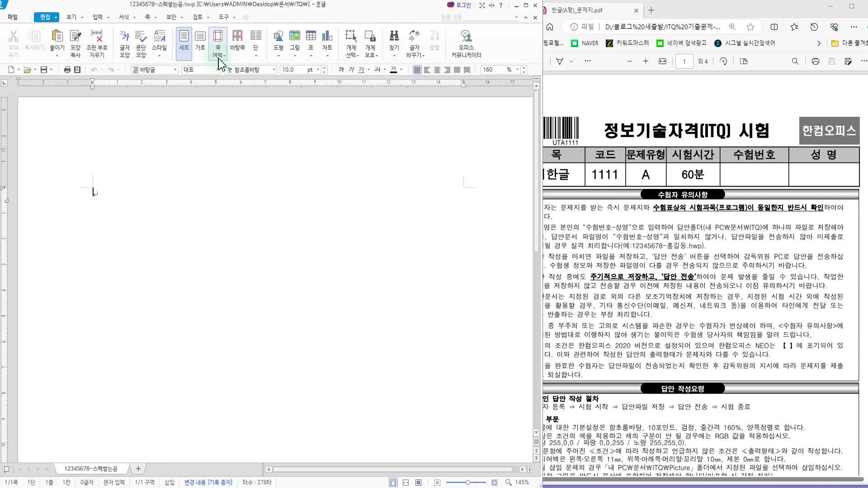
Examine the exam sheet's common answer guidelines for the default text formatting, paper margins and division of questions across pages.
left_click(589, 194)
scroll(634, 136, "down", 5)
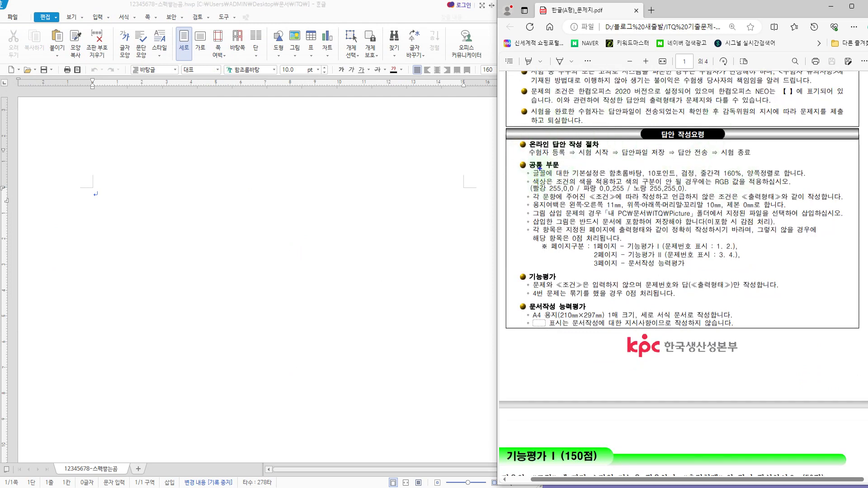
left_click_drag(600, 159, 795, 182)
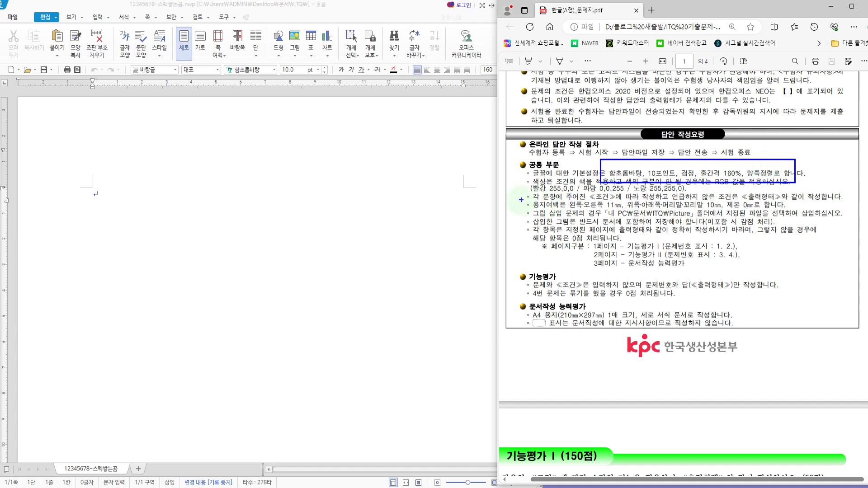
mouse_move(523, 196)
left_mouse_down()
mouse_move(539, 209)
mouse_move(797, 212)
left_mouse_up()
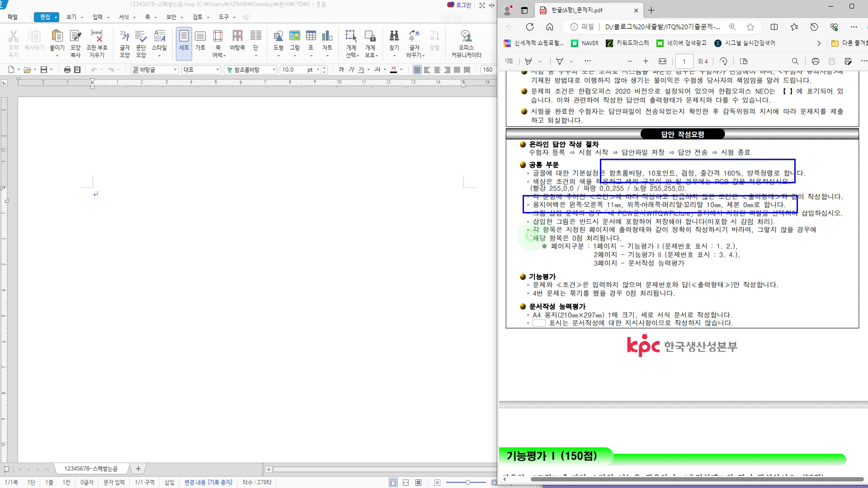
mouse_move(531, 235)
left_mouse_down()
mouse_move(668, 275)
mouse_move(771, 275)
left_mouse_up()
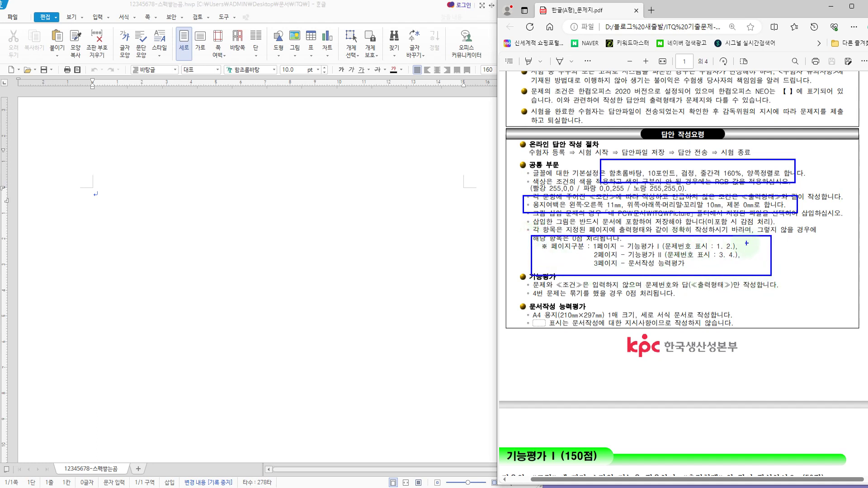
mouse_move(739, 239)
left_mouse_down()
mouse_move(750, 237)
mouse_move(753, 249)
left_mouse_up()
left_click_drag(688, 262, 698, 261)
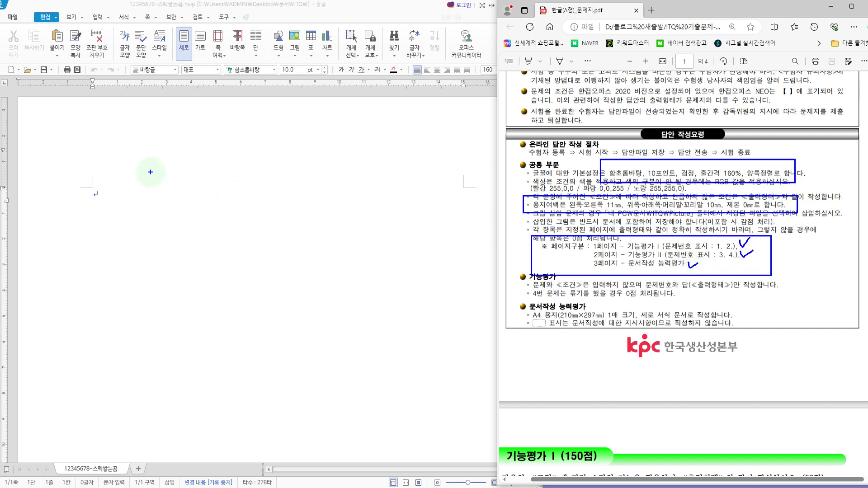
key("Escape")
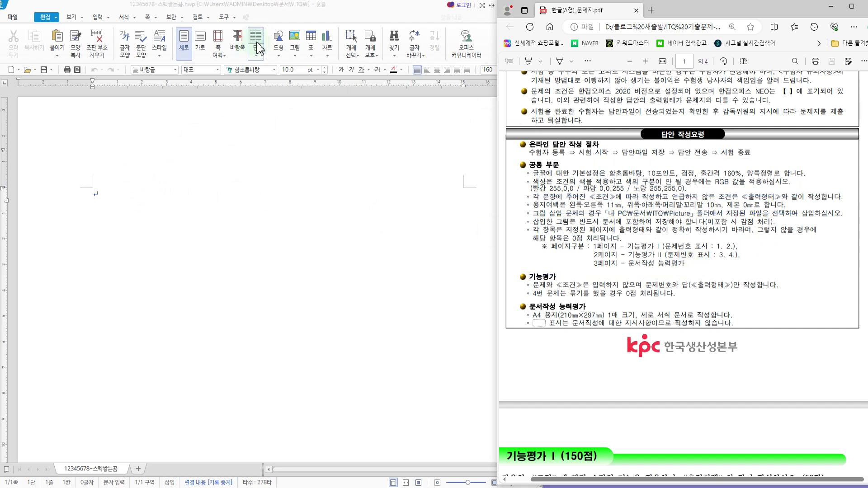
Check the answer document's font, font size, text colour, alignment and line spacing against the exam guidelines.
left_click(323, 17)
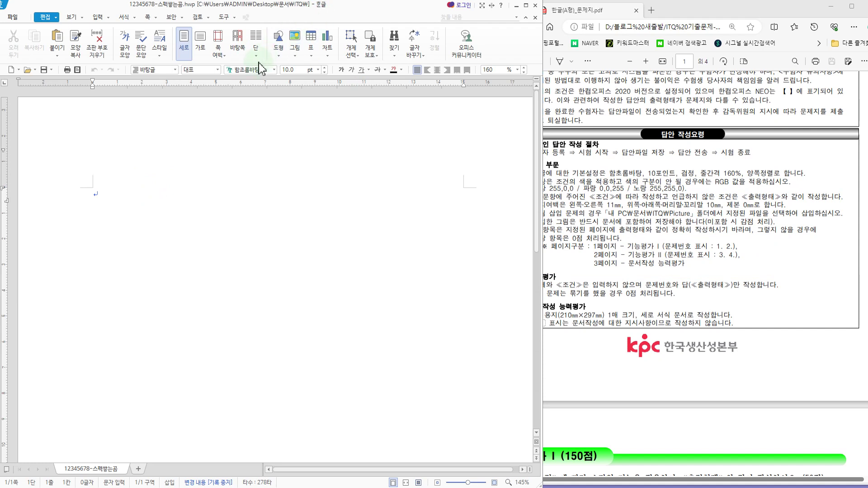
left_click_drag(220, 61, 332, 80)
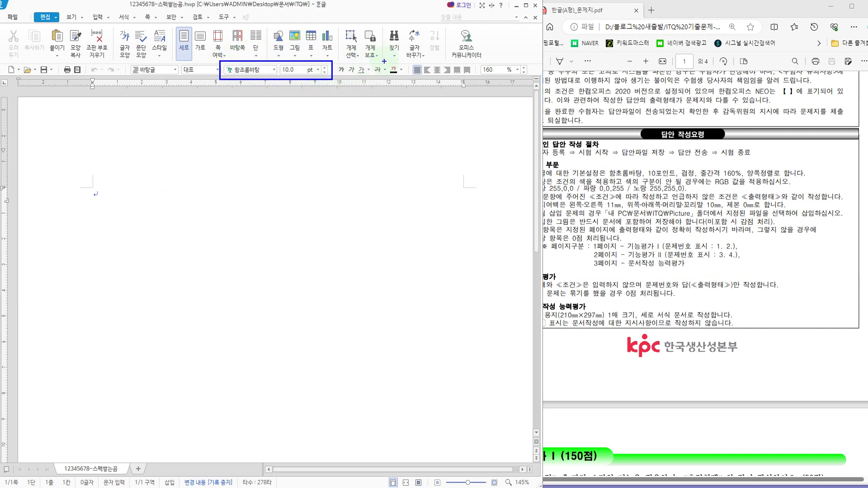
left_click_drag(380, 59, 426, 79)
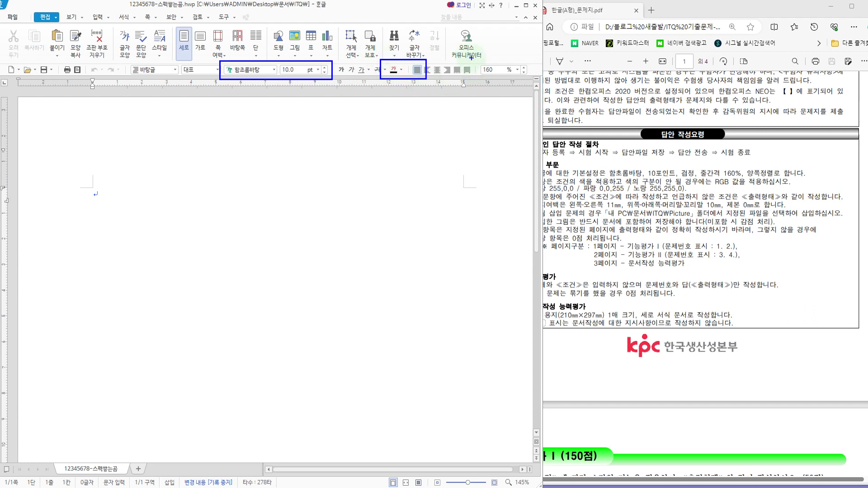
mouse_move(471, 57)
left_mouse_down()
mouse_move(512, 81)
mouse_move(531, 82)
left_mouse_up()
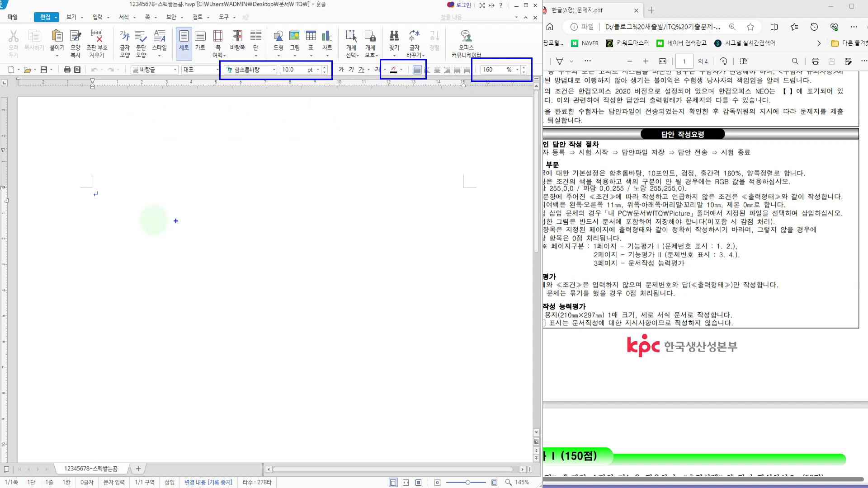
key("Escape")
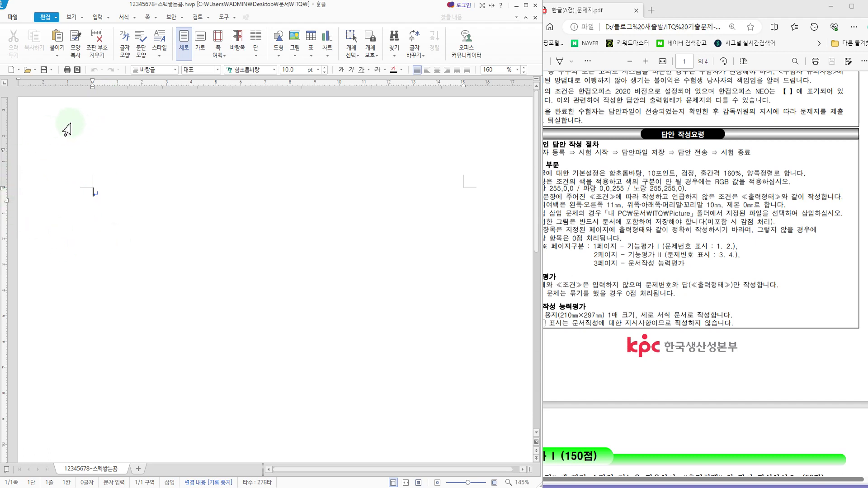
Open the document's page setup and set the top and header margins to 10 mm.
left_click(155, 18)
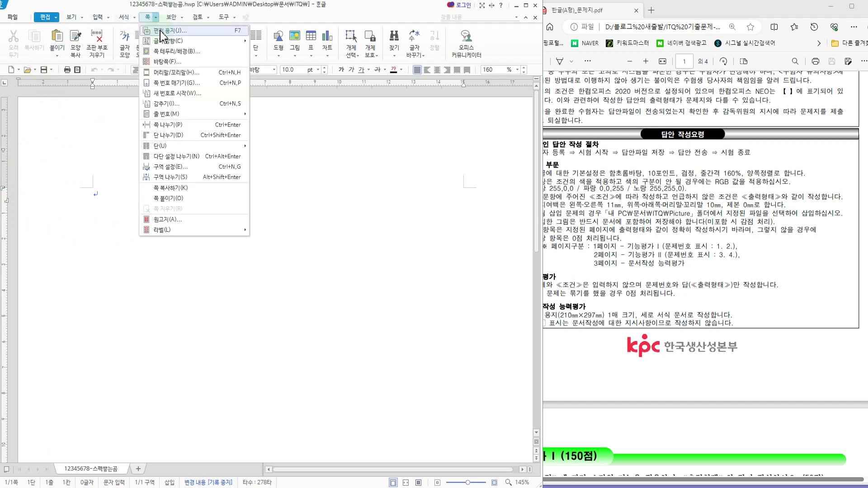
left_click(241, 32)
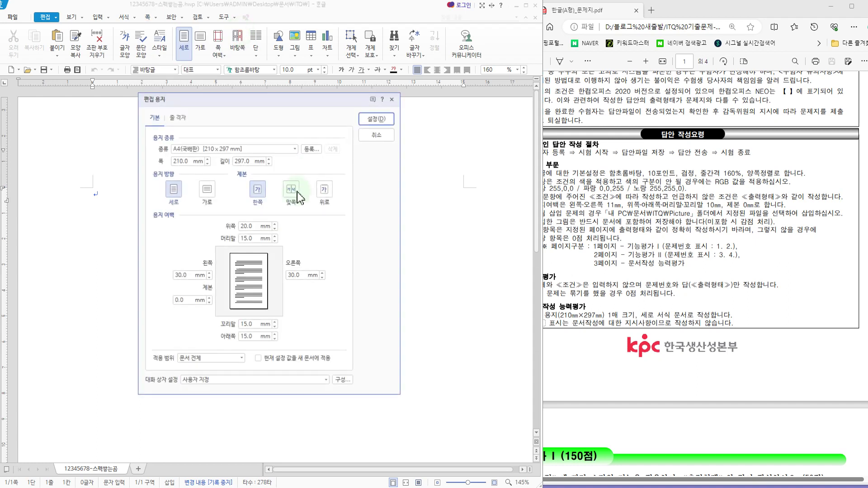
left_click_drag(197, 99, 225, 80)
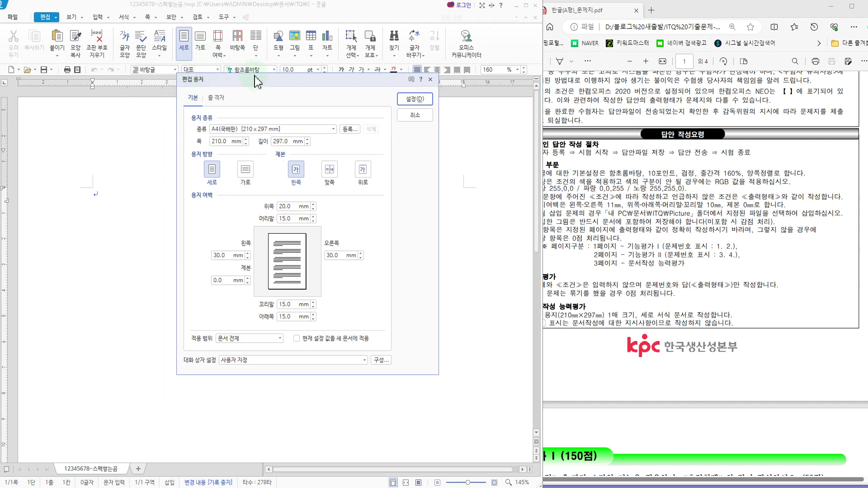
left_click_drag(219, 83, 243, 87)
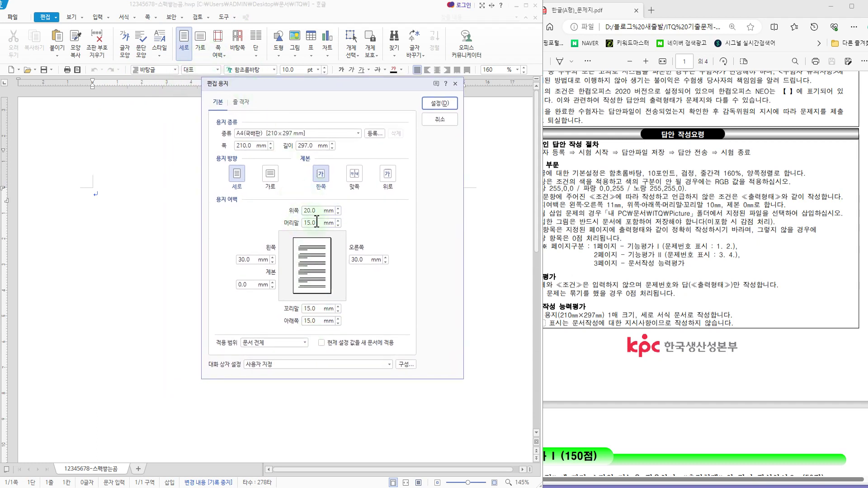
left_click(362, 261)
left_click(317, 211)
left_click(316, 211)
left_click_drag(317, 211, 299, 214)
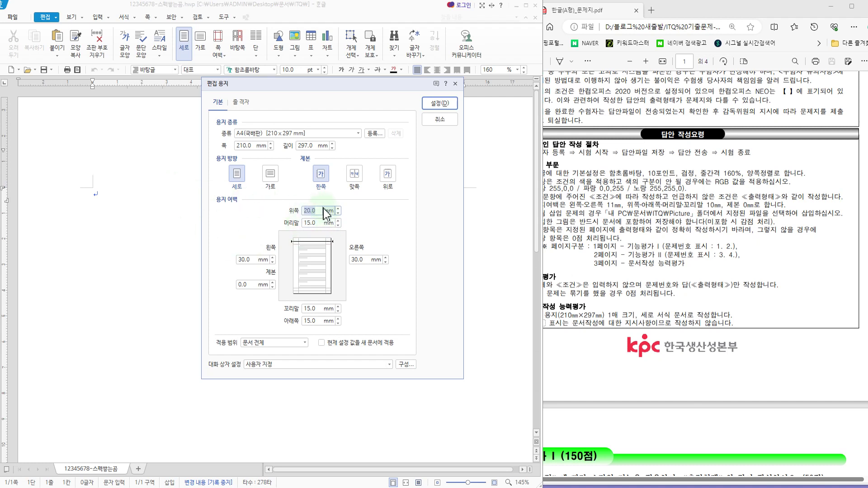
type("10")
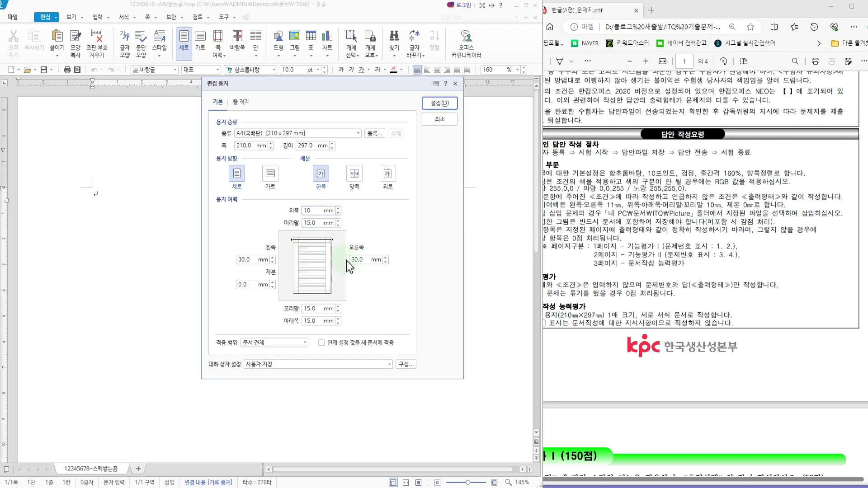
key("Tab")
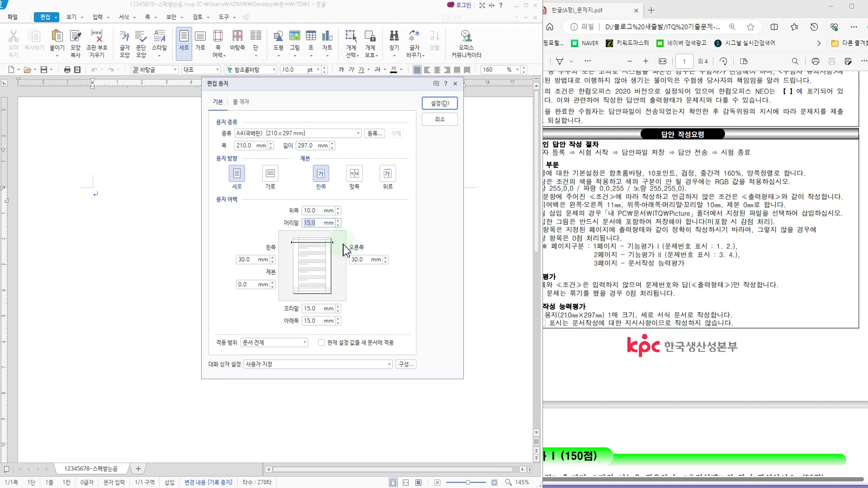
type("10")
key("Tab")
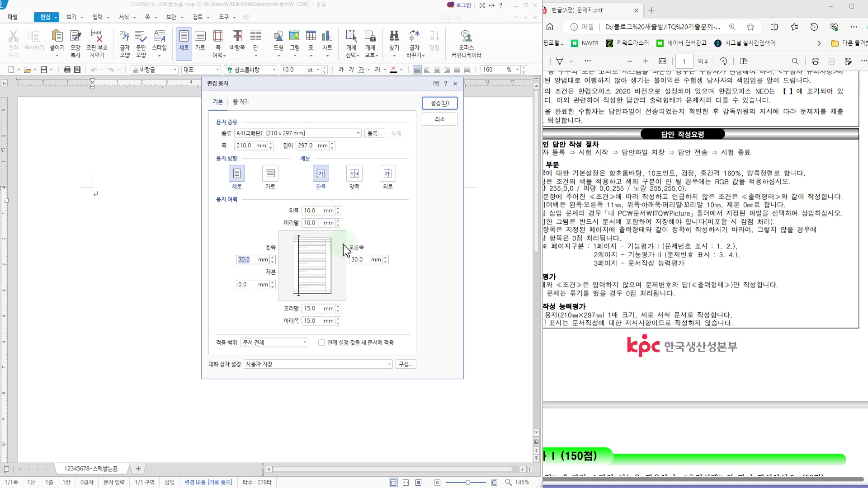
Set the left and right margins to 11 mm and the footer and bottom margins to 10 mm, and apply the page setup.
type("11")
key("Tab")
key("Tab")
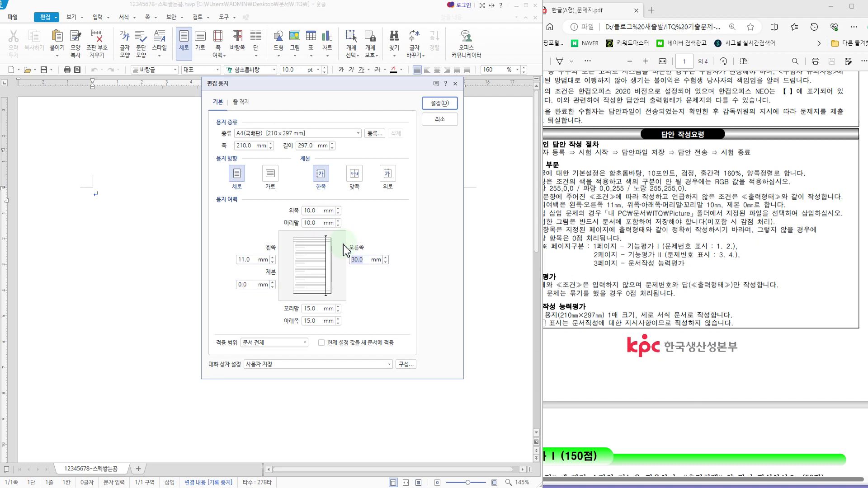
type("11")
key("Tab")
type("10")
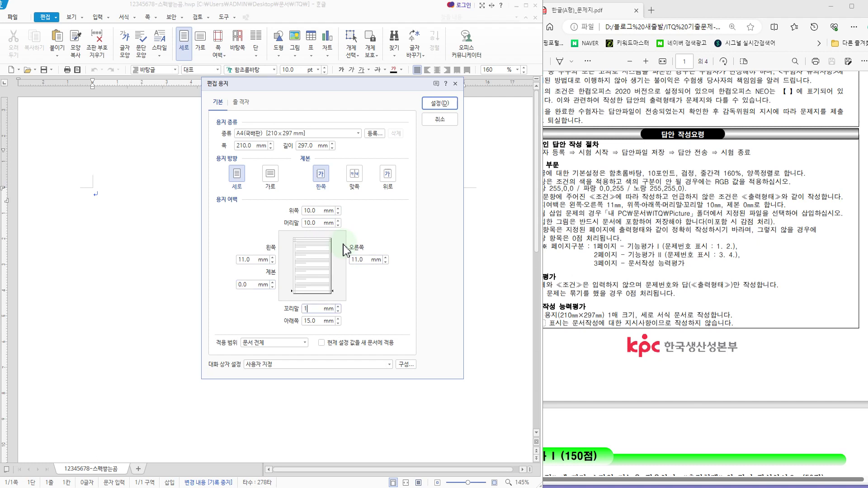
key("Tab")
type("10")
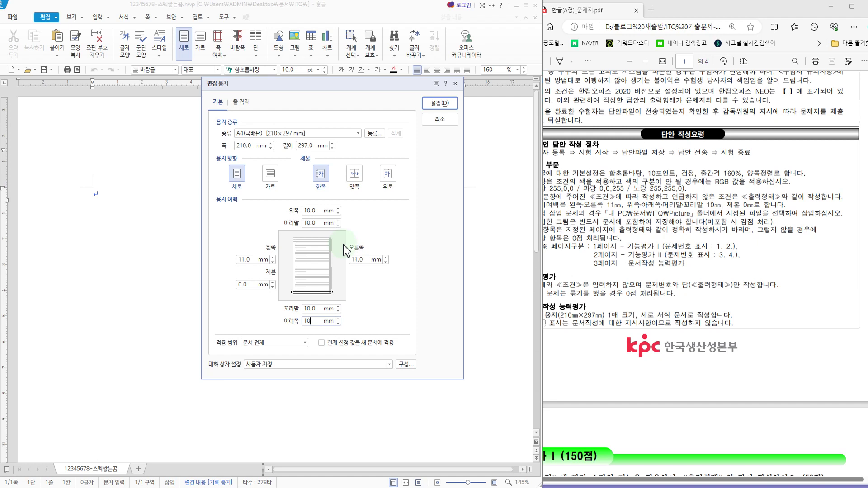
left_click(442, 102)
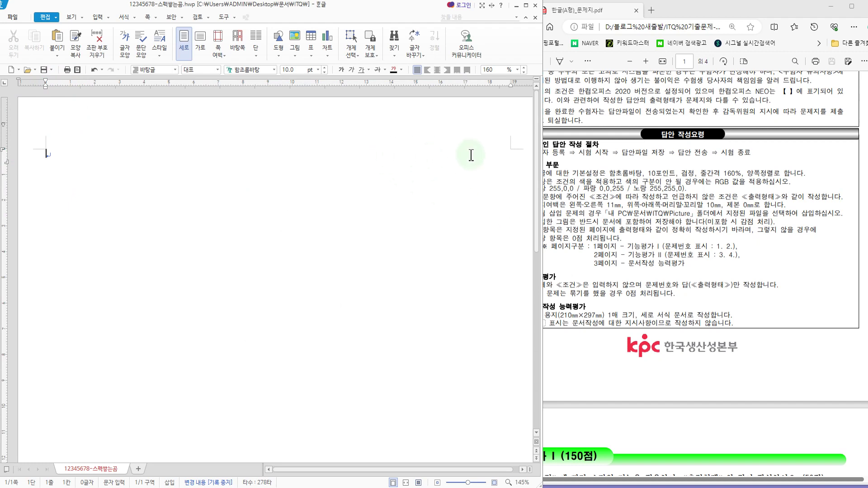
Enter the question numbers "1." and "2." on the first page, with blank lines after each.
left_click(633, 220)
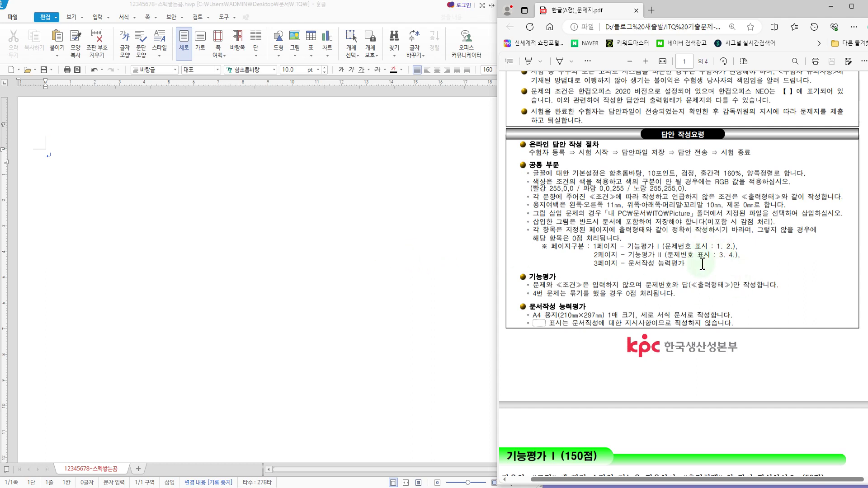
left_click(81, 161)
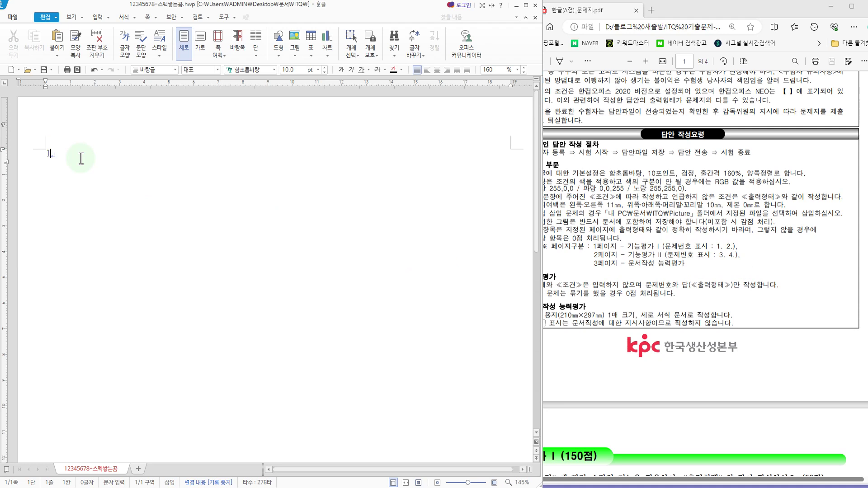
type("1.")
type("2.")
key("Return")
key("Return")
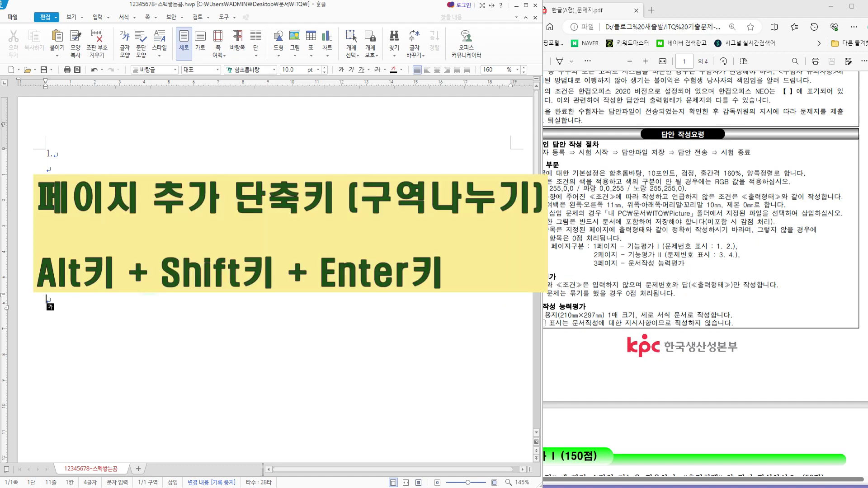
Insert a section break after question number 2 to start the second page, and consult the exam sheet's question pages.
key("alt+shift+Return")
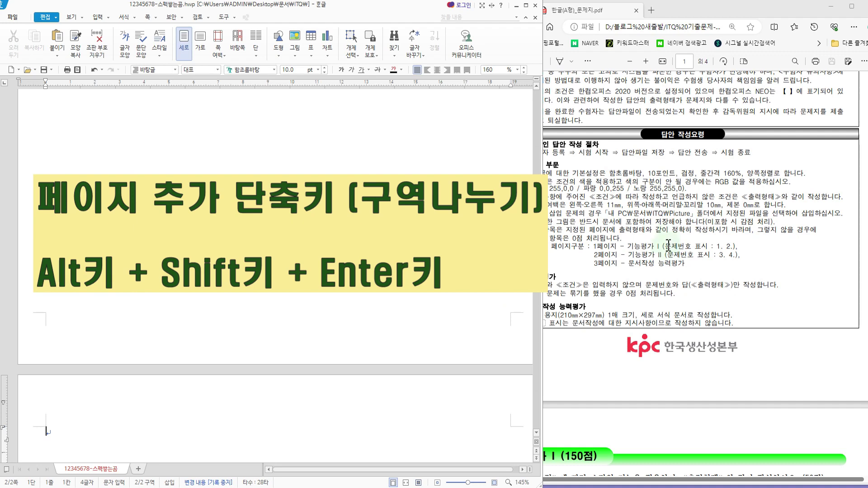
scroll(668, 244, "down", 10)
scroll(849, 308, "up", 2)
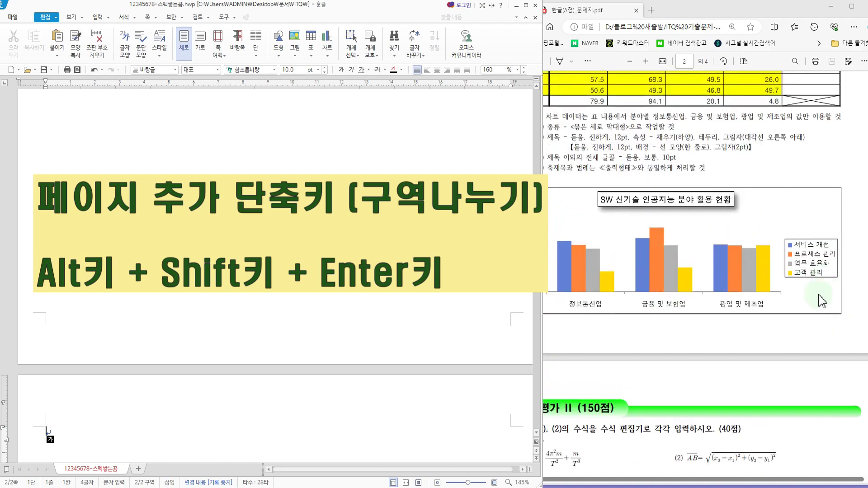
Check the remaining exam sheet pages and enter the question number "3." at the start of the second page, followed by five line breaks.
scroll(817, 294, "down", 20)
scroll(790, 158, "down", 6)
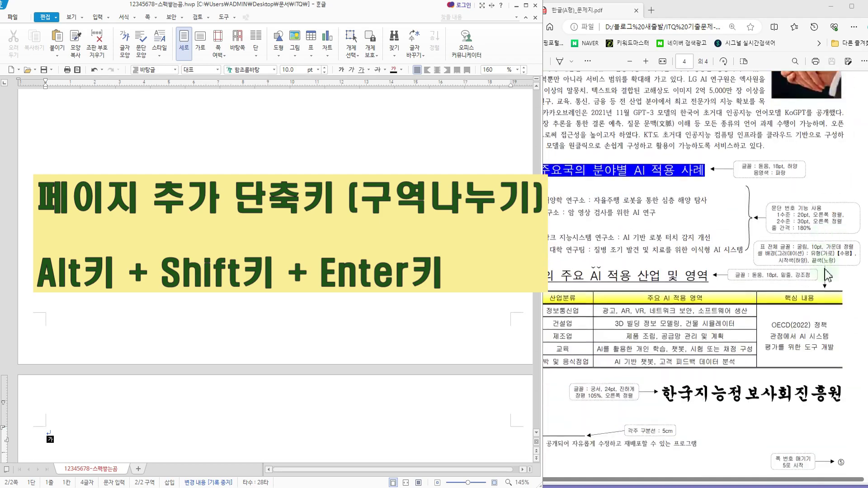
scroll(753, 364, "up", 20)
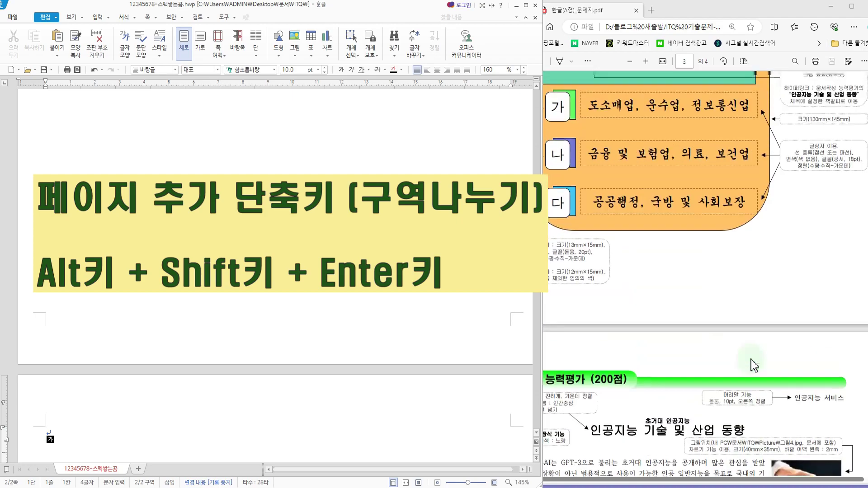
scroll(753, 364, "up", 1)
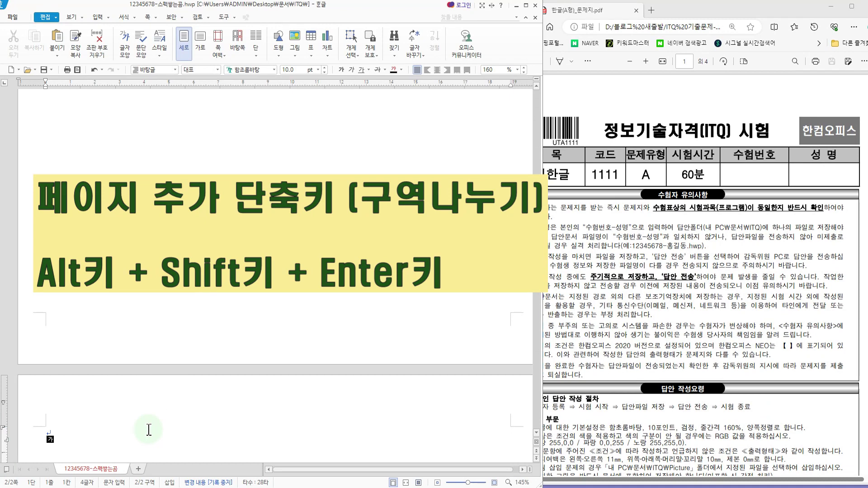
type("3")
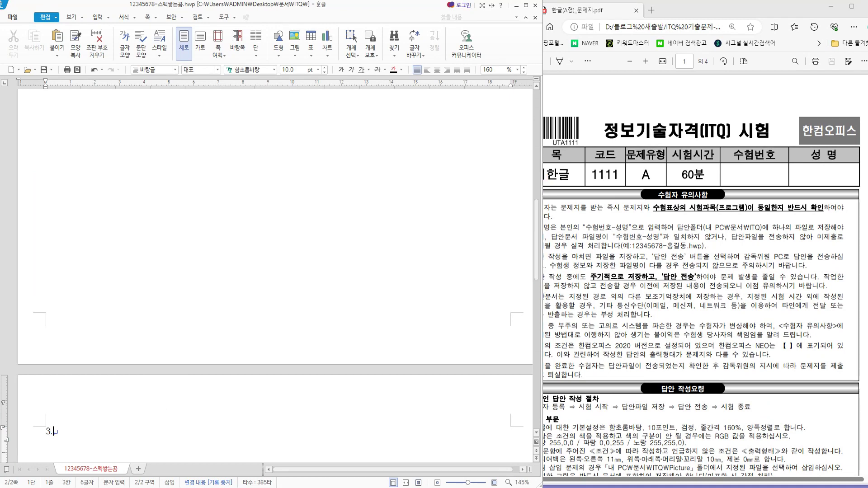
type(".")
key("Return")
key("Return")
key("Return")
key("Return")
key("Return")
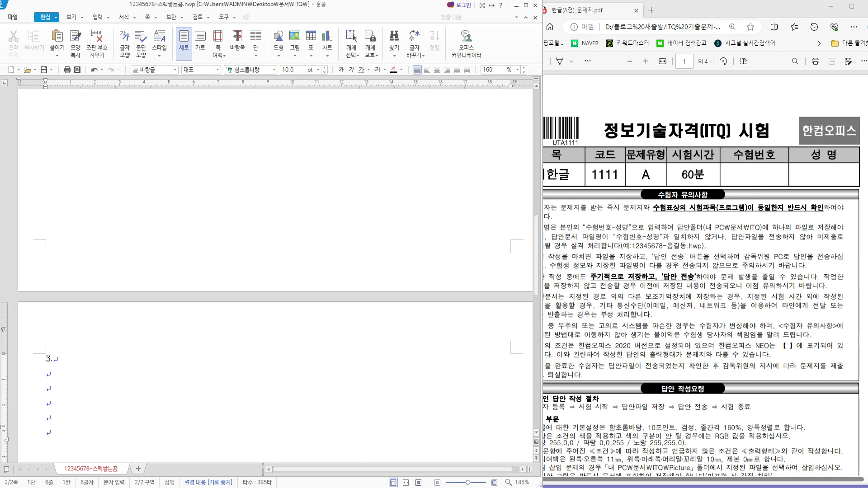
Enter the question number "4." on the second page, followed by five line breaks.
type("4.")
key("Return")
key("Return")
key("Return")
key("Return")
key("Return")
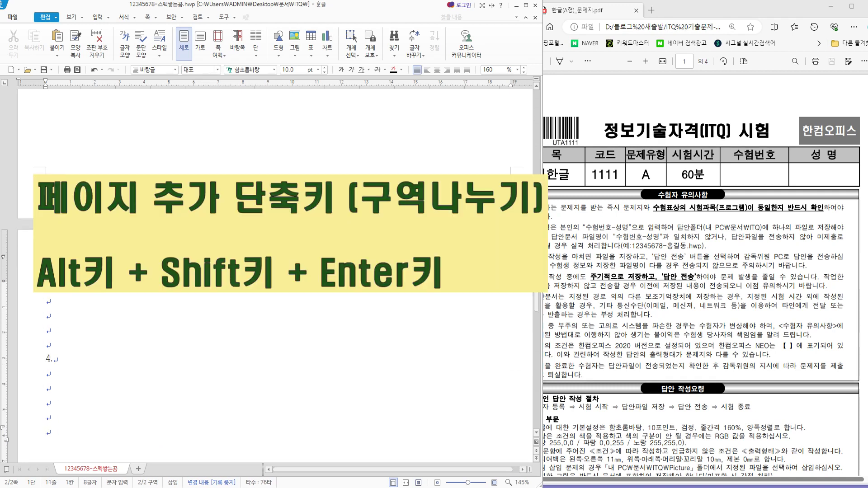
Insert a section break after question number 4 to start the third page, and add two line breaks there.
key("alt+shift+Return")
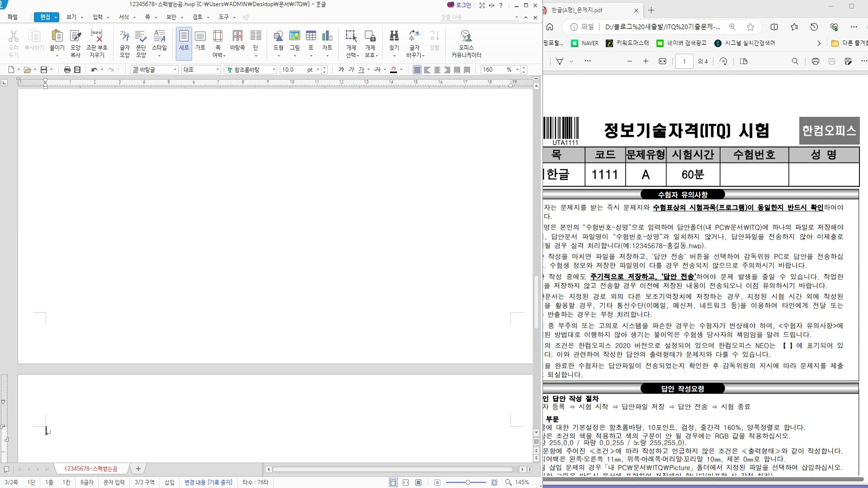
key("Return")
key("Return")
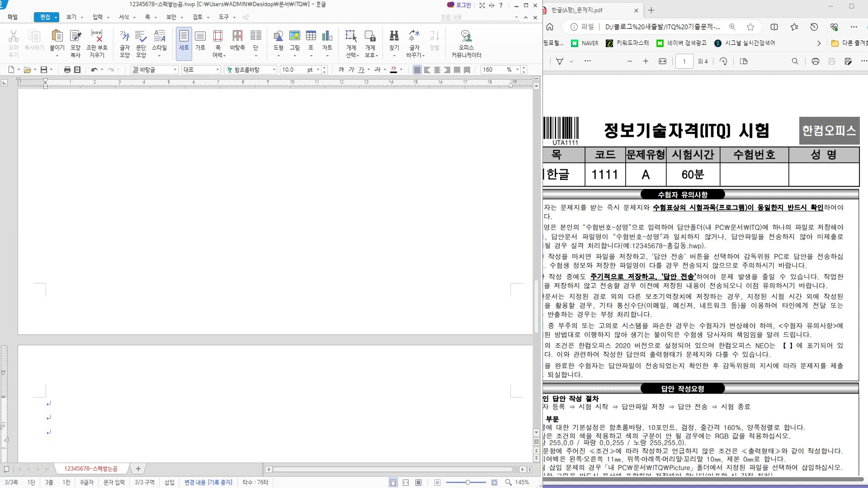
left_click(50, 405)
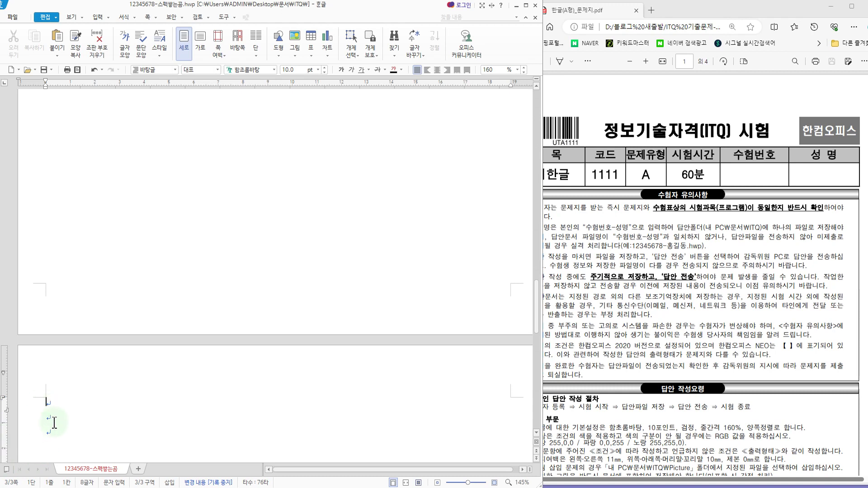
left_click(50, 418)
scroll(134, 416, "down", 5)
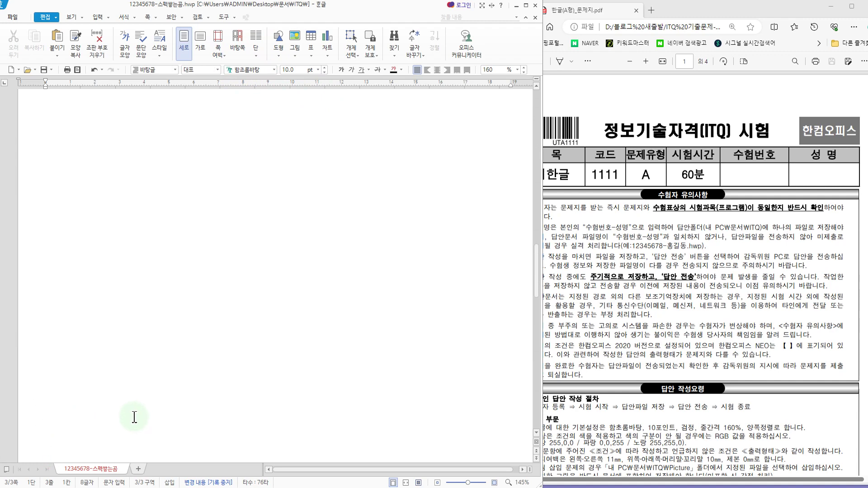
scroll(134, 415, "up", 4)
Review the exam sheet's page division rules and question 1's style conditions and expected output against the first answer page.
left_click(695, 325)
scroll(695, 326, "down", 6)
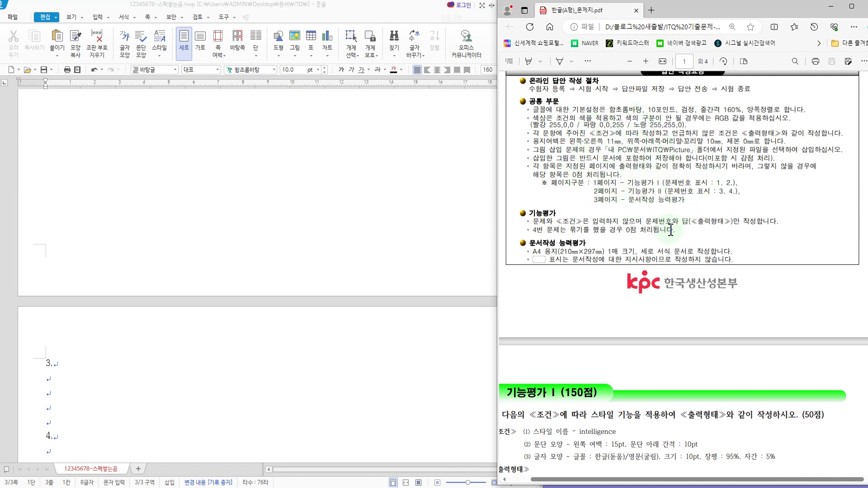
scroll(670, 231, "down", 7)
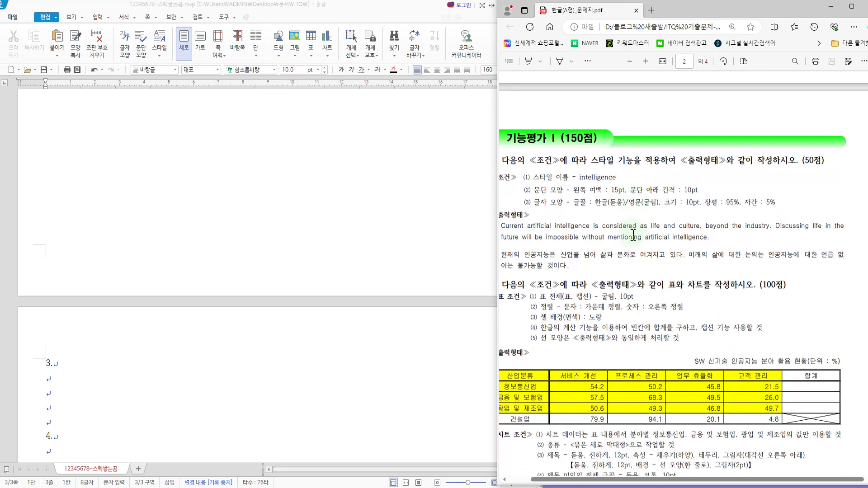
scroll(642, 234, "up", 1)
scroll(651, 236, "left", 1)
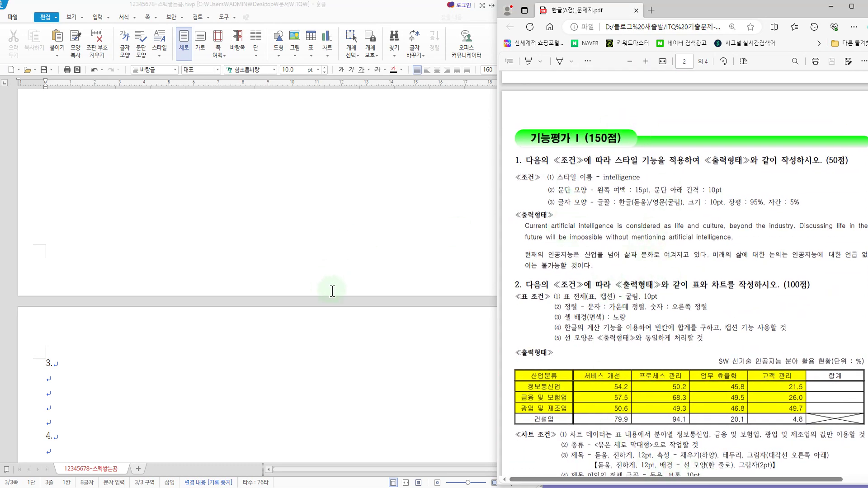
scroll(318, 238, "up", 10)
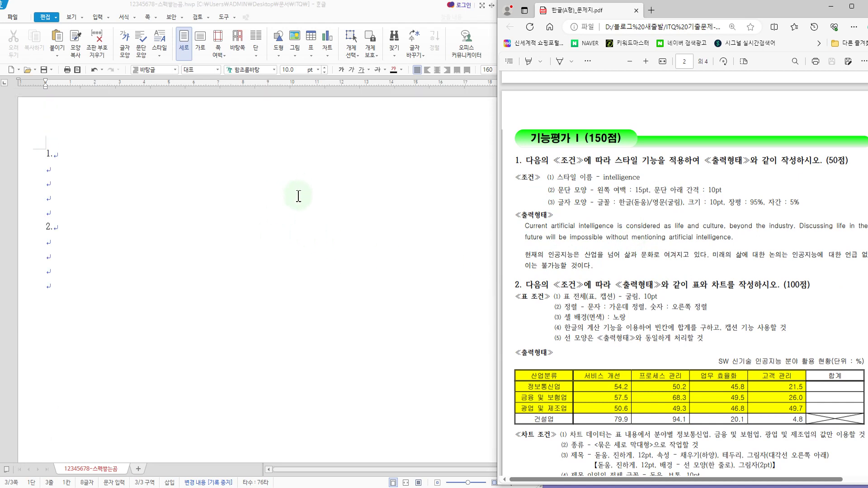
left_click(66, 168)
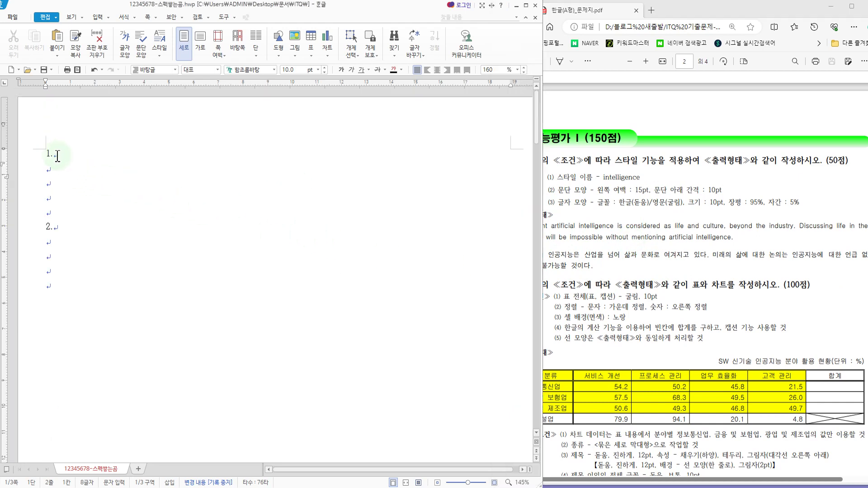
left_click(48, 169)
left_click(663, 232)
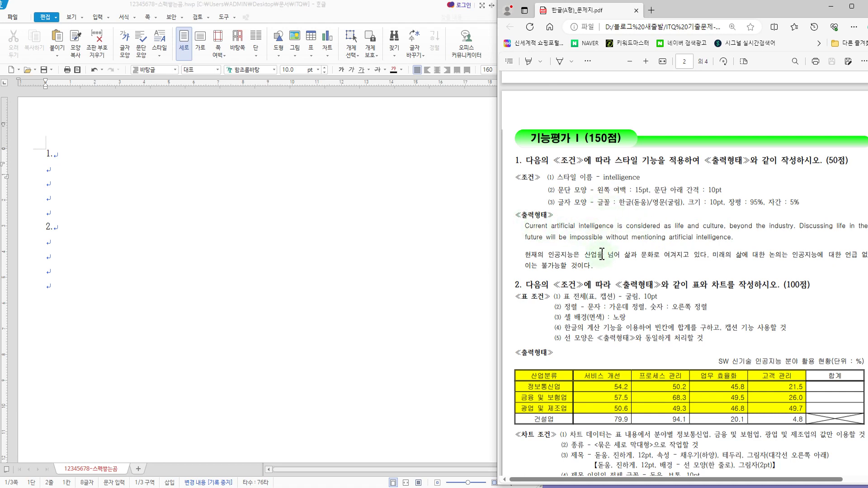
left_click_drag(685, 483, 701, 483)
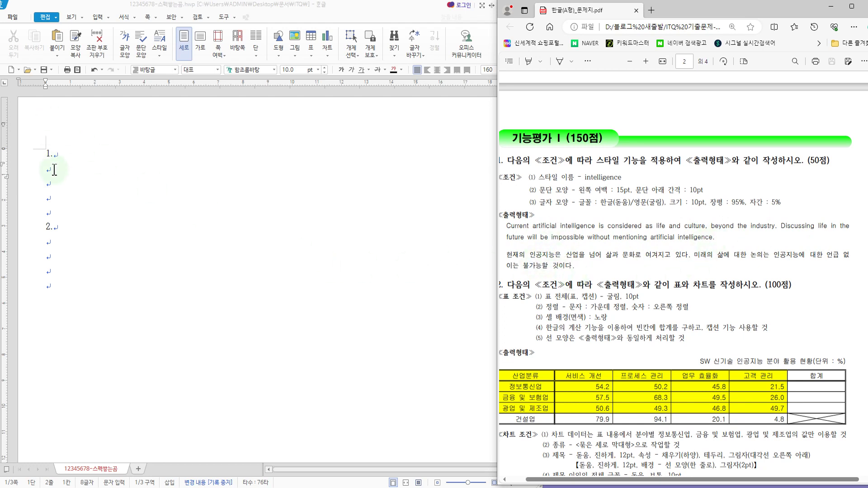
Enter question 1's two-sentence English paragraph below "1.", from "Current artificial intelligence is considered" to "without mentioning artificial intelligence.".
left_click(54, 169)
type("Current artifi")
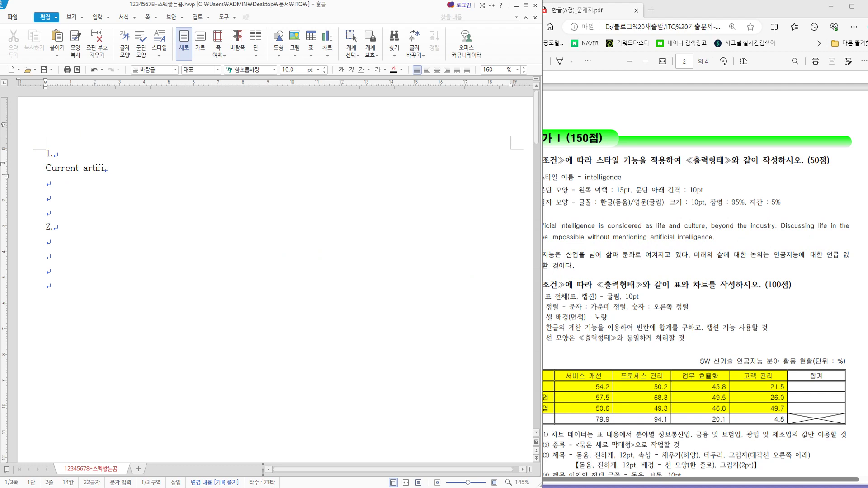
type("cial intelligence is considered as life and cultu")
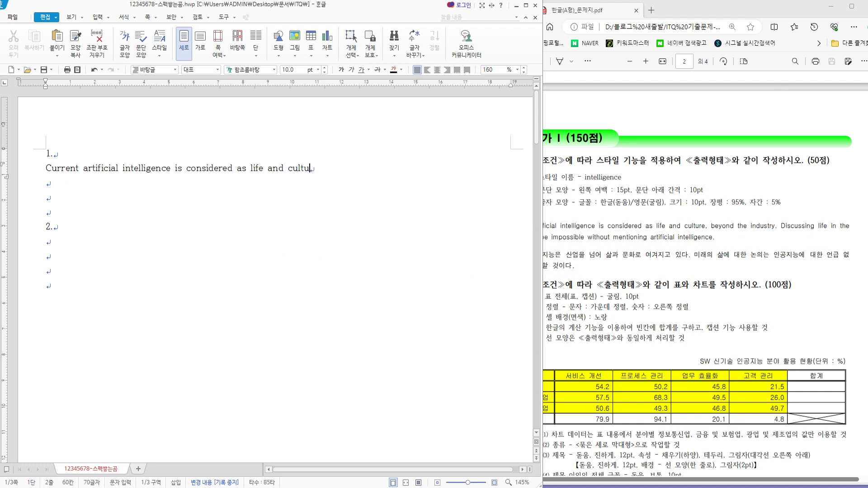
type("re, beyind the industry")
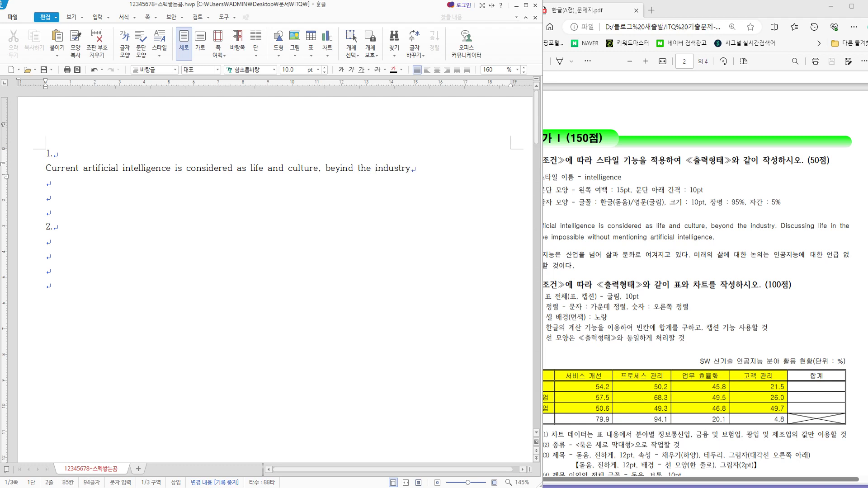
type(". Discussing life in the future wi")
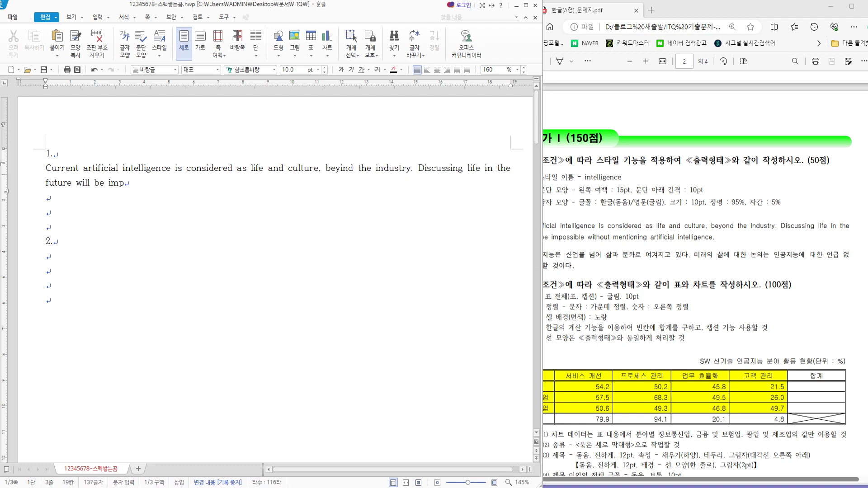
type("ll be impossible without mentioning artificial intelligence.")
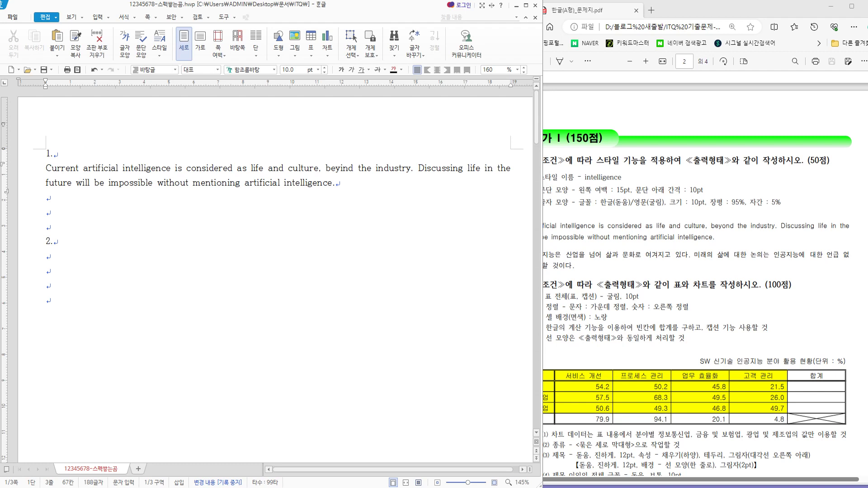
Add question 1's Korean paragraph on a new line below the English one, from "현재의 인공지능은" to "언급 없이는 불가능할 것이다.".
key("Return")
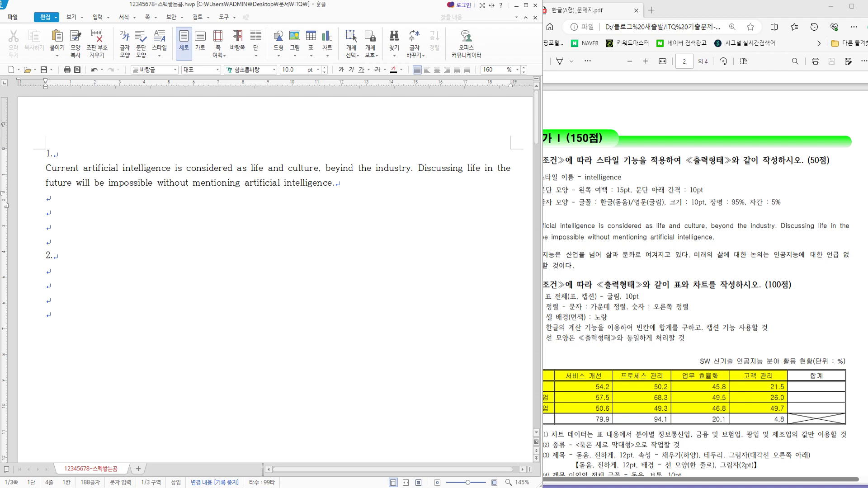
type("현재의 인공지능은 산업을 넘어 삶과 문")
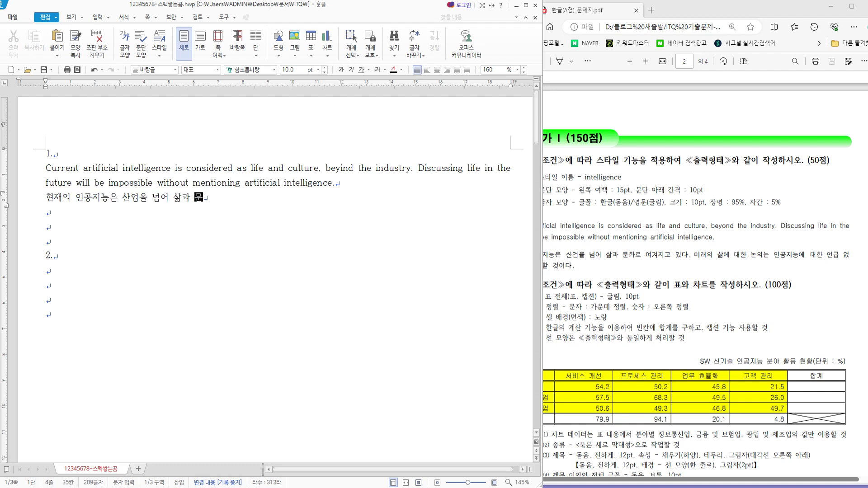
type("화로 여겨지고 있다. 미래의 삶에 대한 논의는 인공지능에 대한 언급 없이는 불가능할 것이다.")
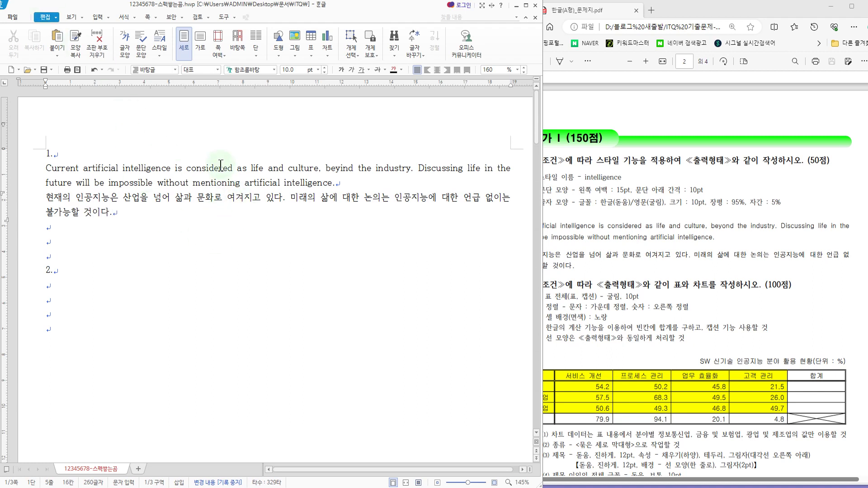
Check question 1's style conditions, select its English and Korean paragraphs, and open the style (스타일) settings for them.
left_click(116, 168)
left_click(607, 249)
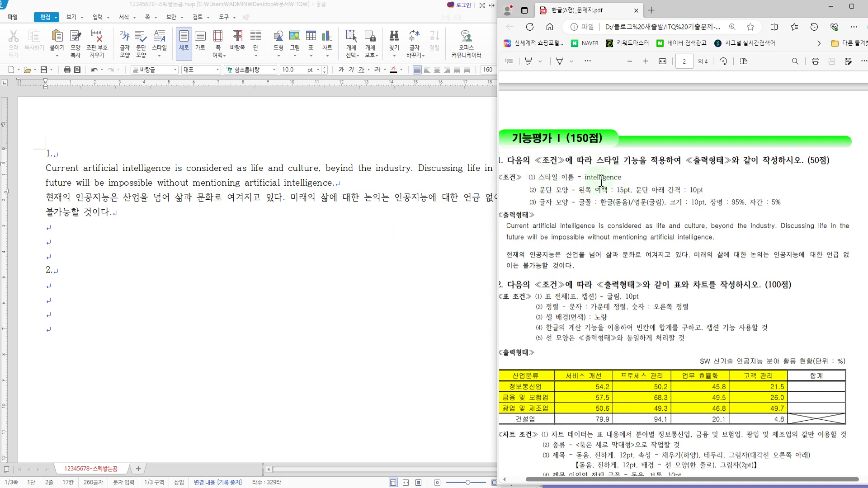
left_click(245, 182)
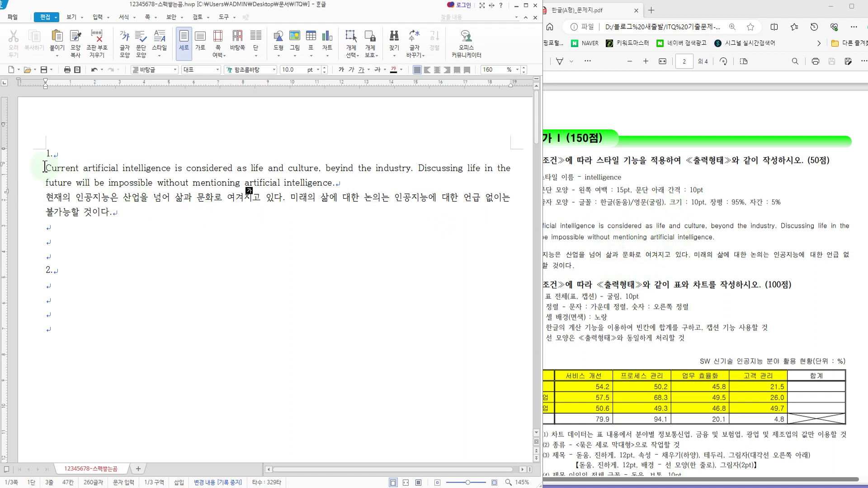
left_click_drag(45, 168, 124, 214)
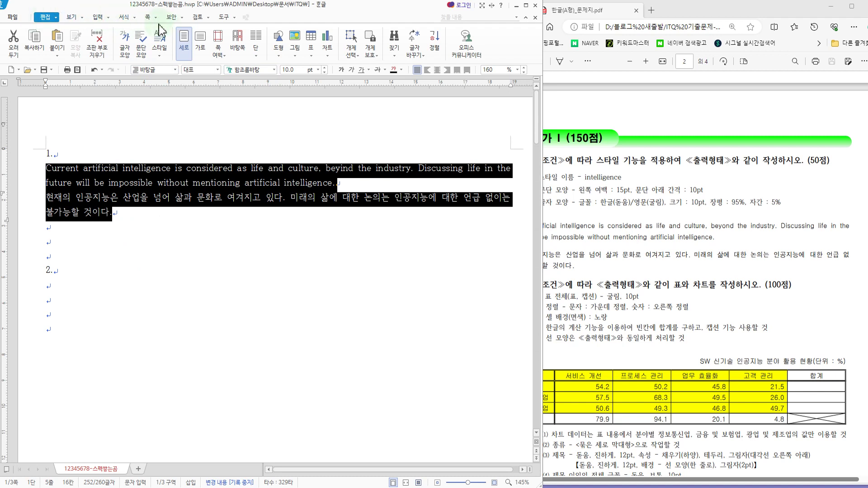
left_click(135, 19)
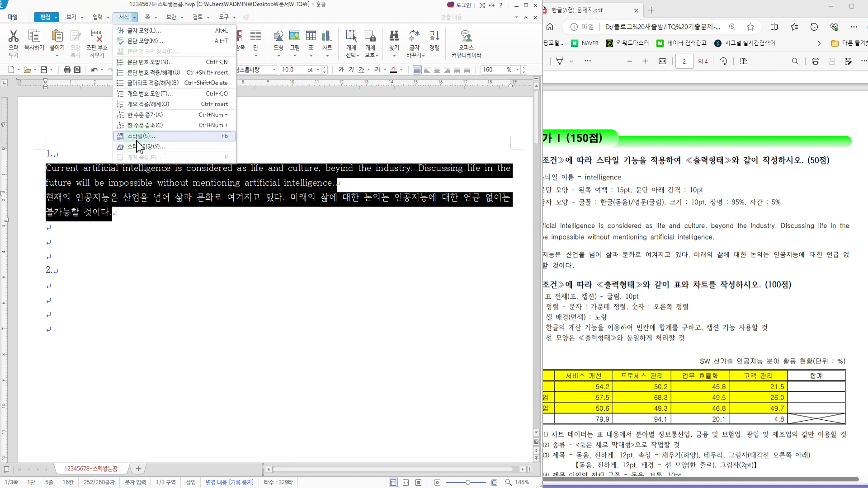
left_click(230, 141)
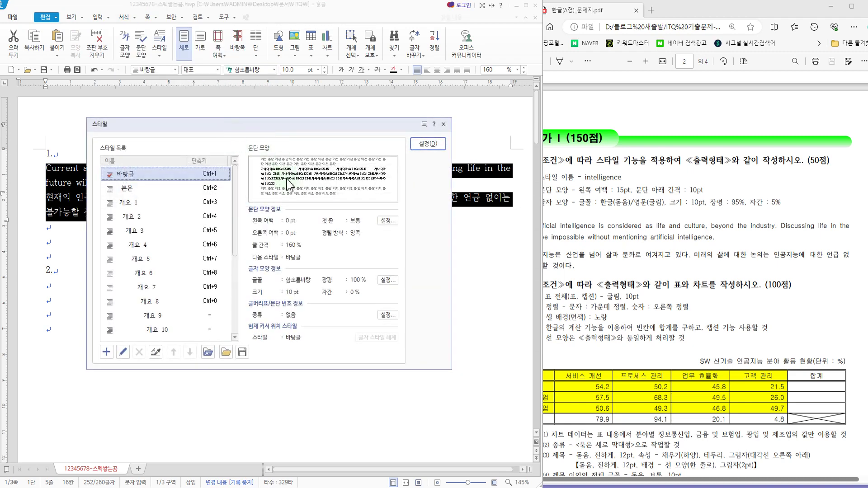
left_click_drag(246, 131, 296, 198)
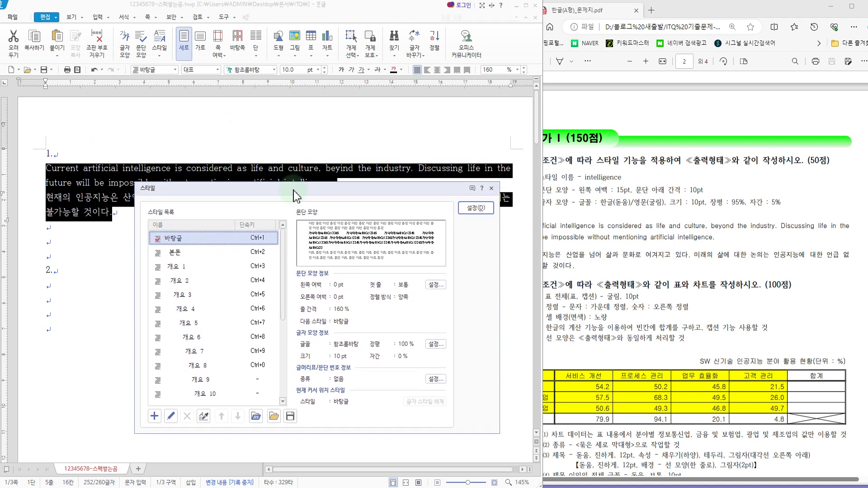
Look through the existing styles and start a new paragraph style named "intelligence".
left_click(181, 239)
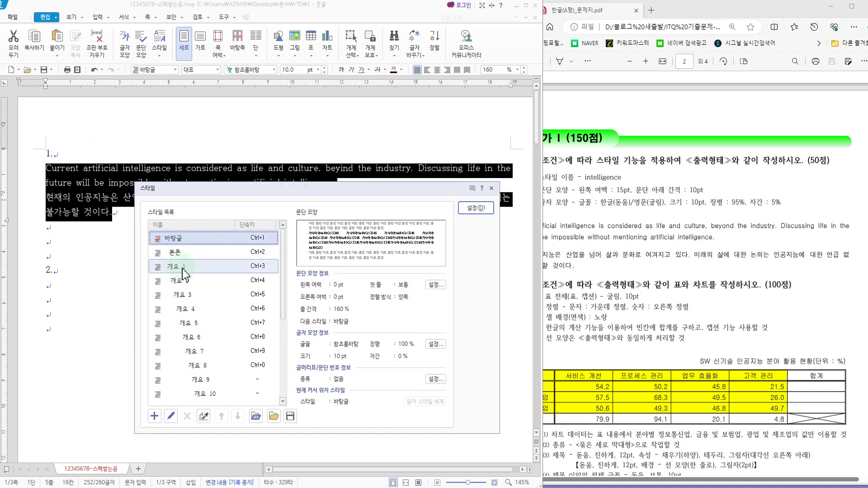
scroll(278, 309, "down", 5)
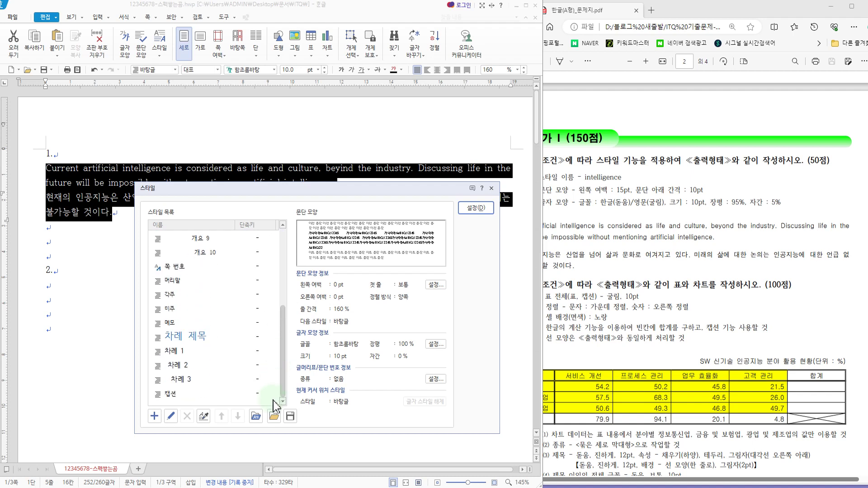
scroll(277, 398, "up", 5)
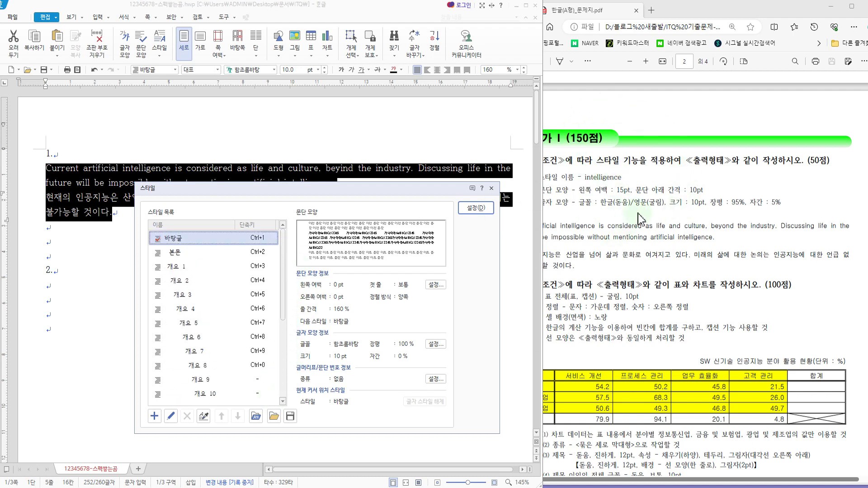
left_click(154, 417)
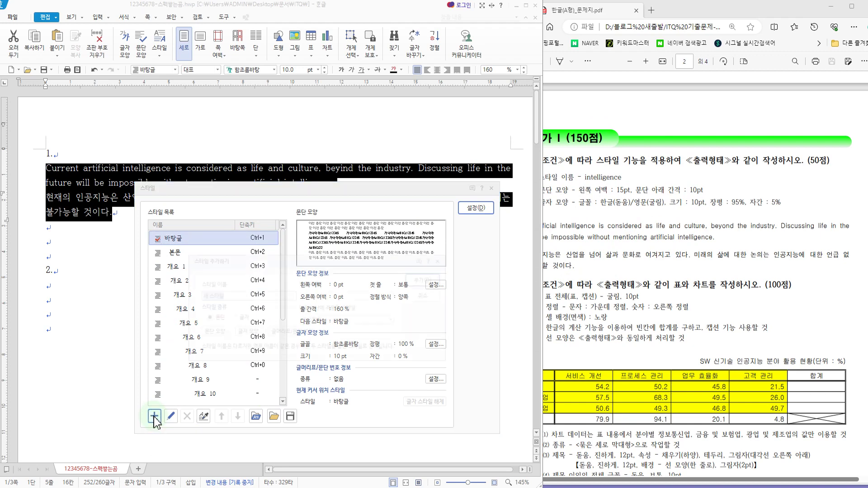
left_click_drag(237, 262, 294, 183)
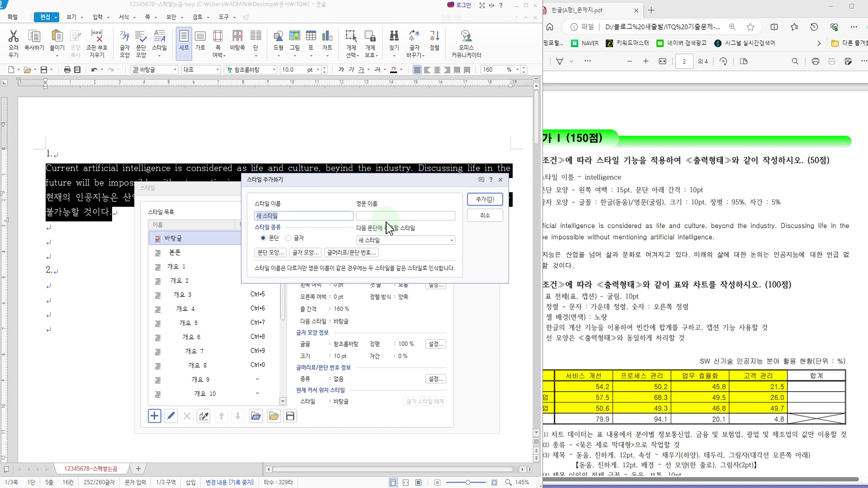
type("intelligence")
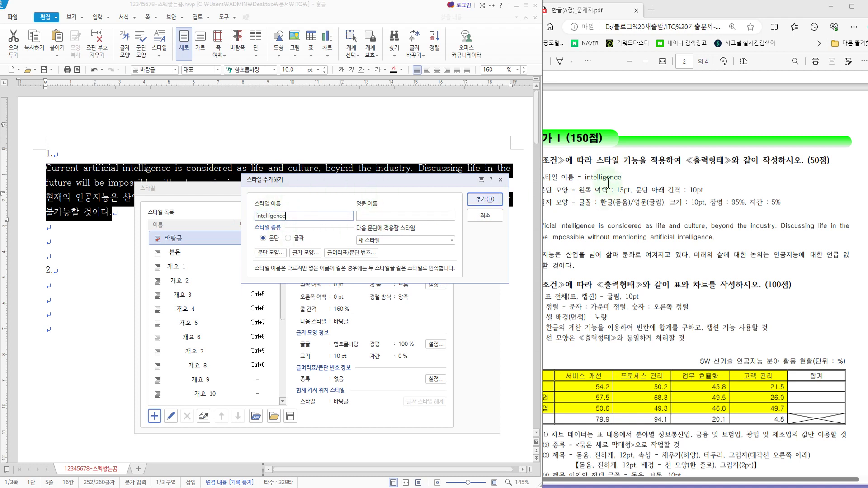
Set the new style's paragraph shape (문단 모양) to a 15 pt left margin and 10 pt spacing below the paragraph.
left_click(564, 190)
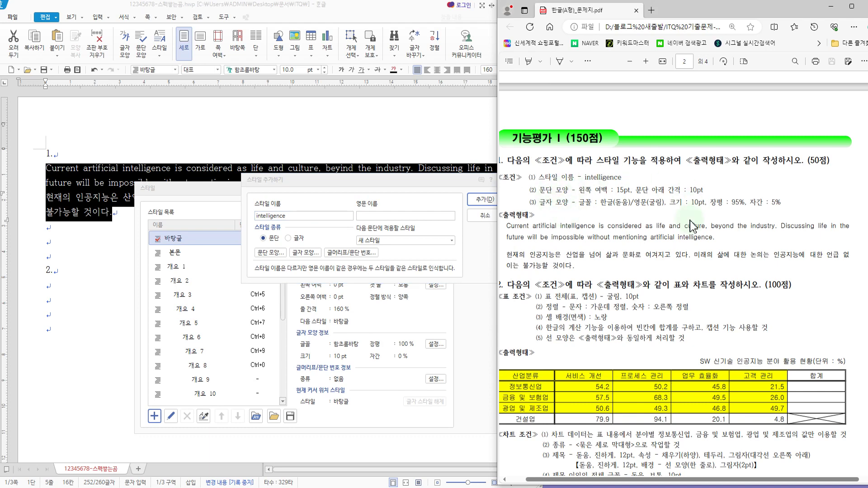
left_click(322, 237)
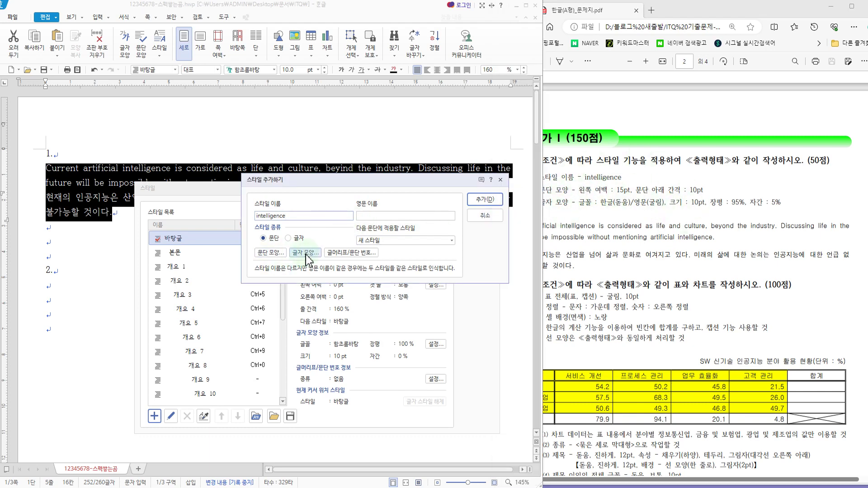
left_click(274, 252)
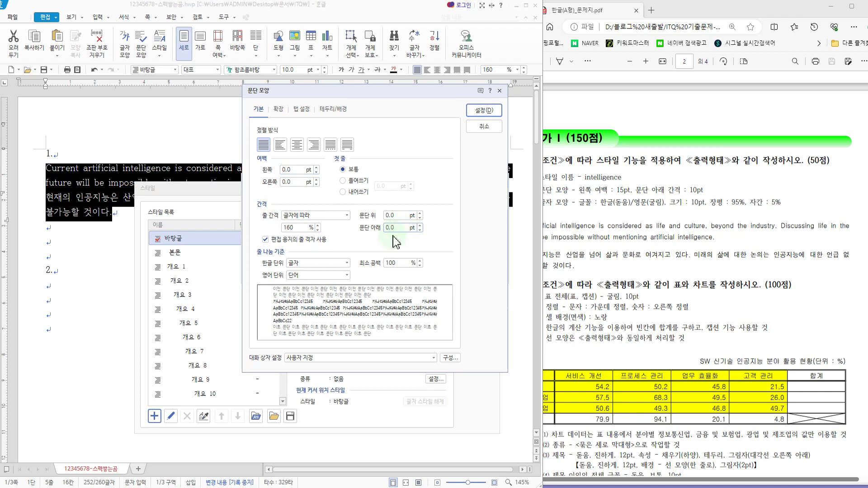
left_click_drag(263, 296, 450, 329)
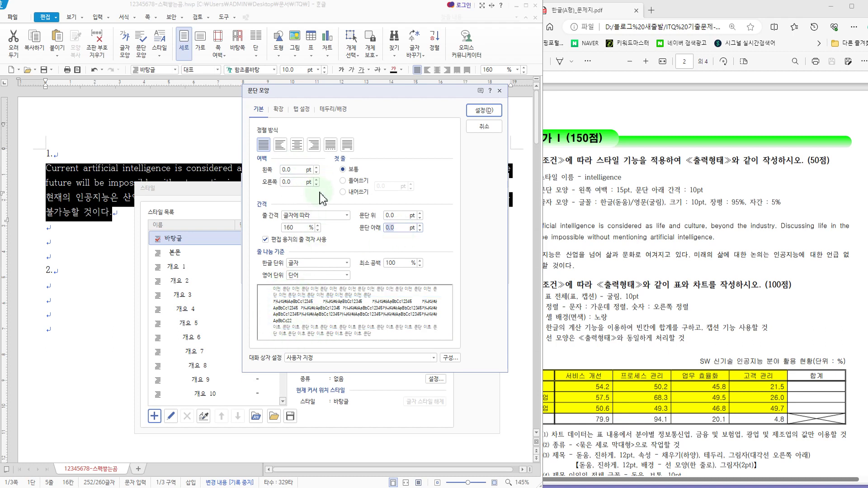
left_click_drag(295, 170, 248, 163)
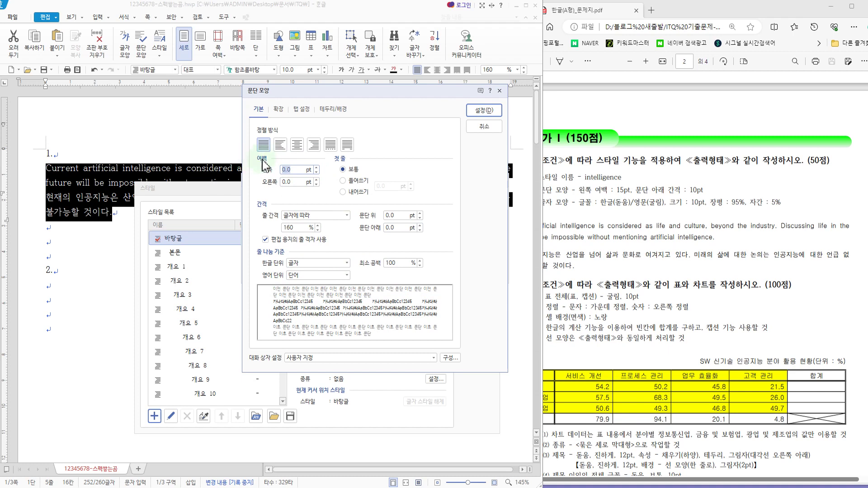
type("15")
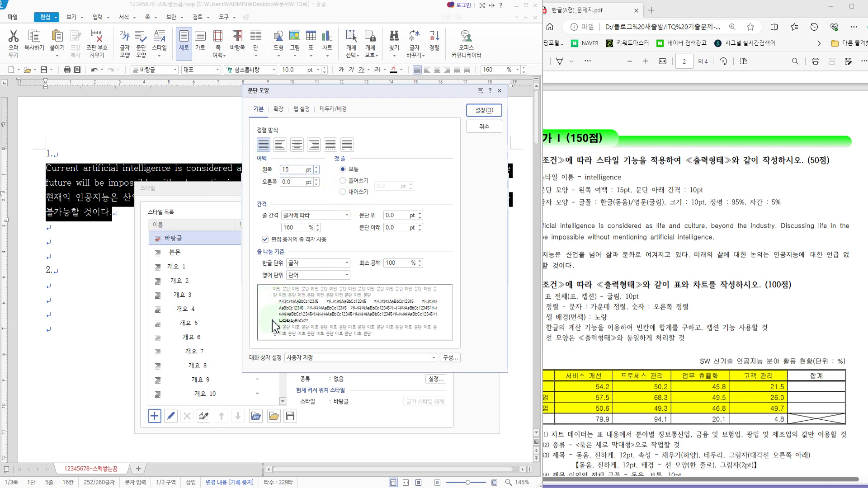
left_click(391, 227)
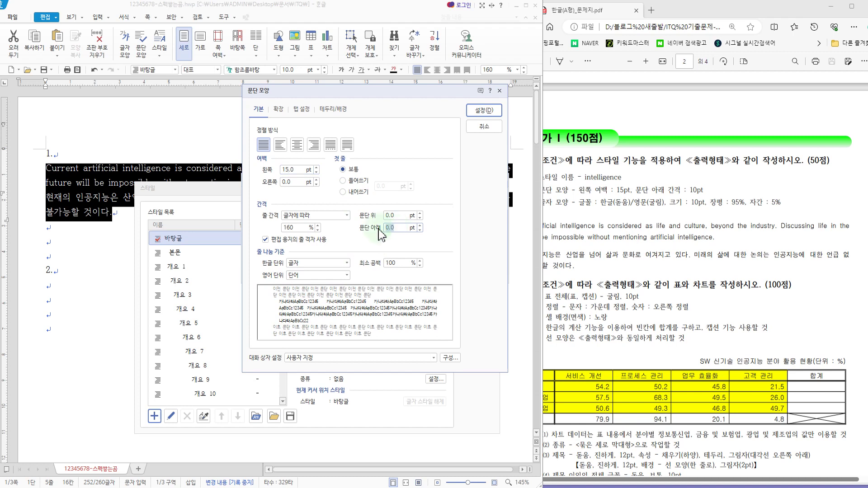
type("10")
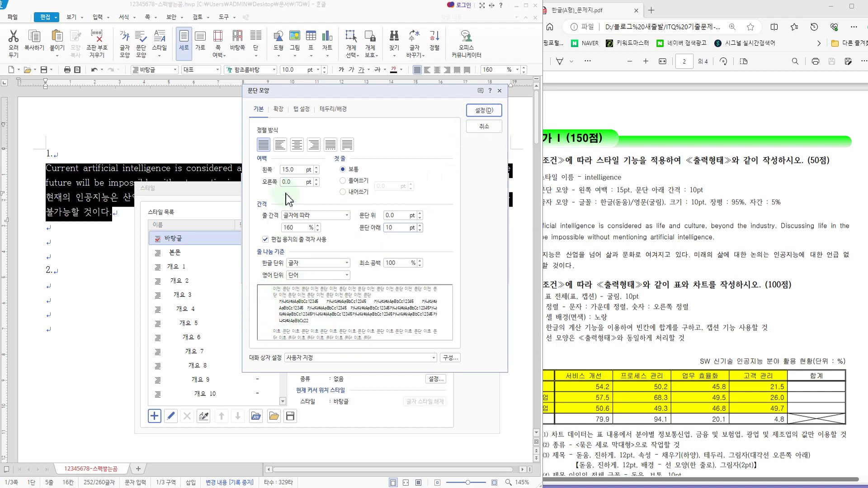
left_click(488, 112)
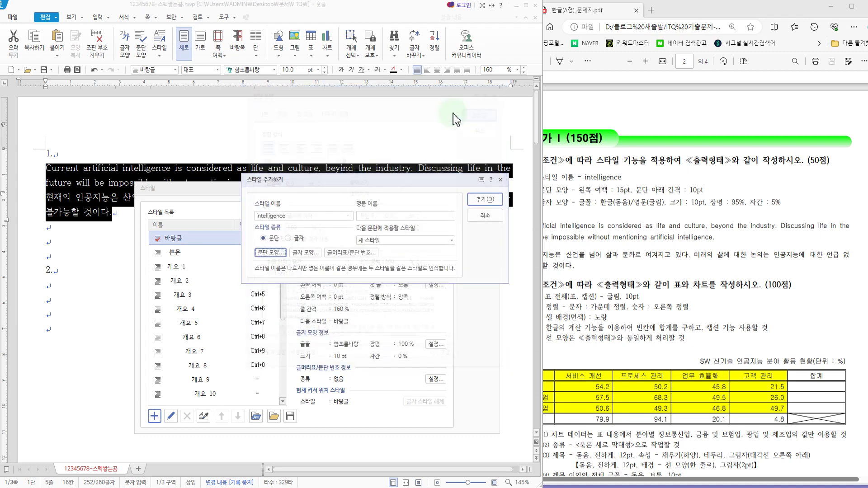
In the new style's character shape (글자 모양), set the width ratio (장평) to 95% and the letter spacing (자간) to 5%.
left_click(305, 253)
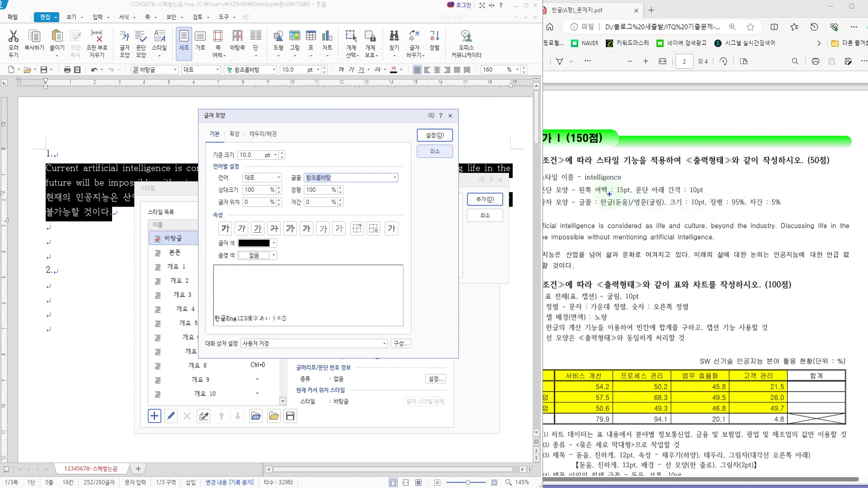
mouse_move(591, 192)
left_mouse_down()
mouse_move(655, 211)
mouse_move(700, 188)
mouse_move(786, 193)
mouse_move(766, 215)
mouse_move(707, 217)
left_mouse_up()
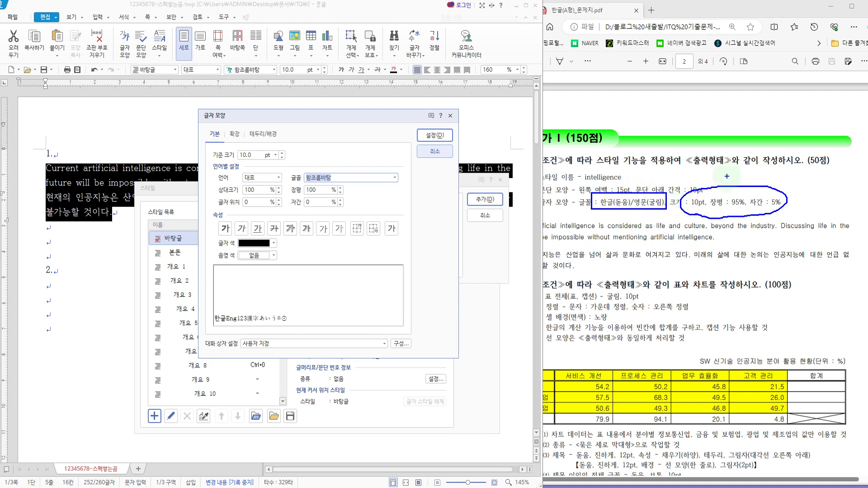
mouse_move(730, 185)
left_mouse_down()
mouse_move(739, 171)
mouse_move(652, 180)
left_mouse_up()
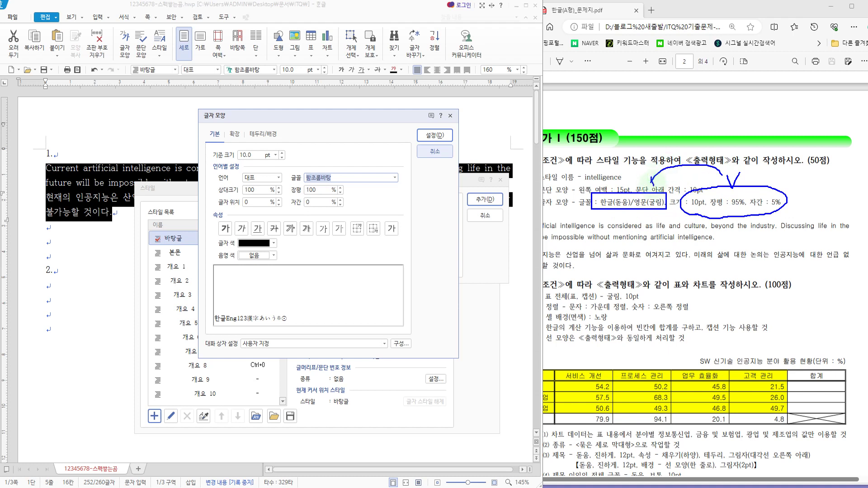
key("Escape")
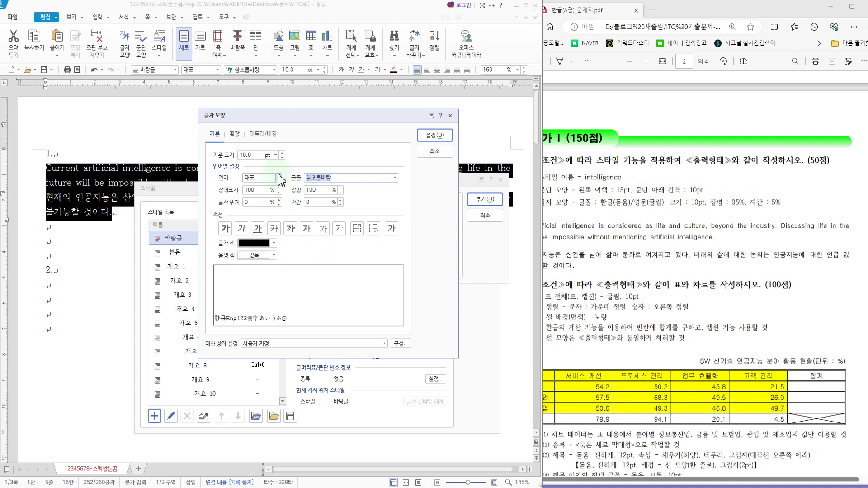
double_click(316, 189)
type("9")
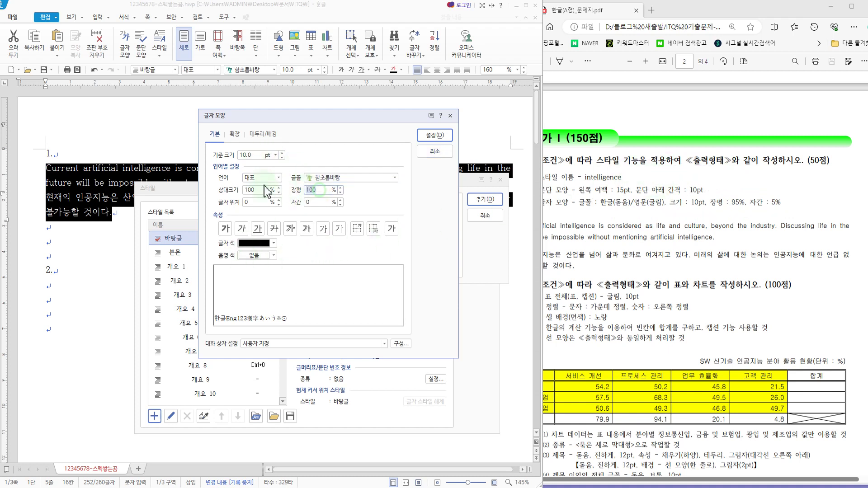
type("5")
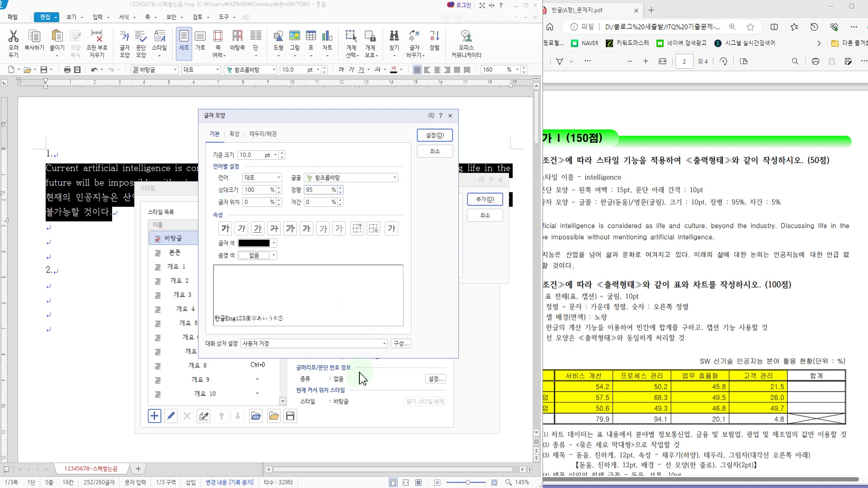
double_click(316, 202)
type("5")
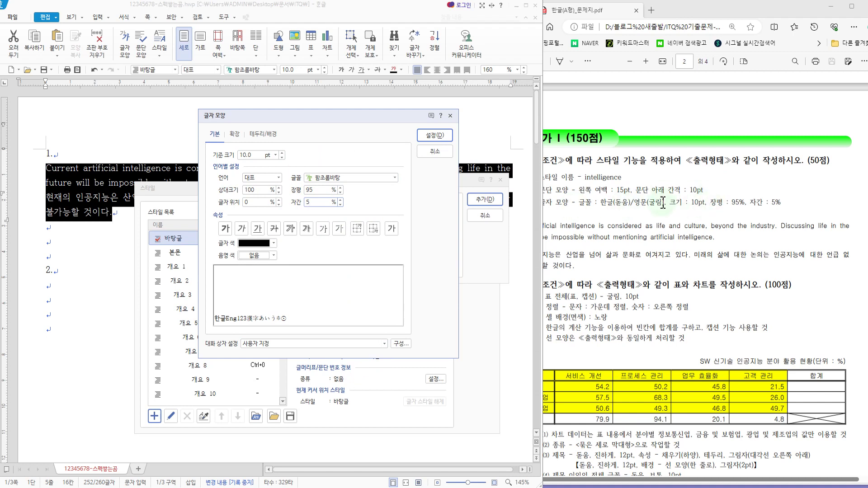
Set the style's font for Korean (한글) text to 돋움.
left_click(278, 177)
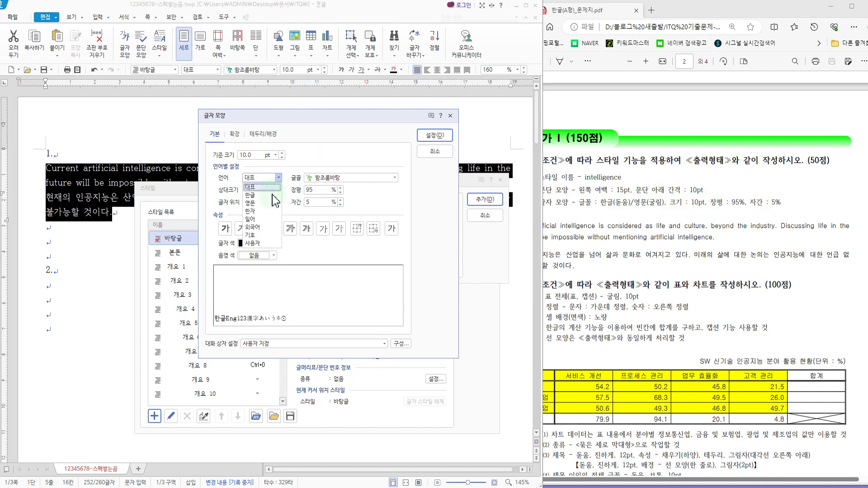
left_click(264, 197)
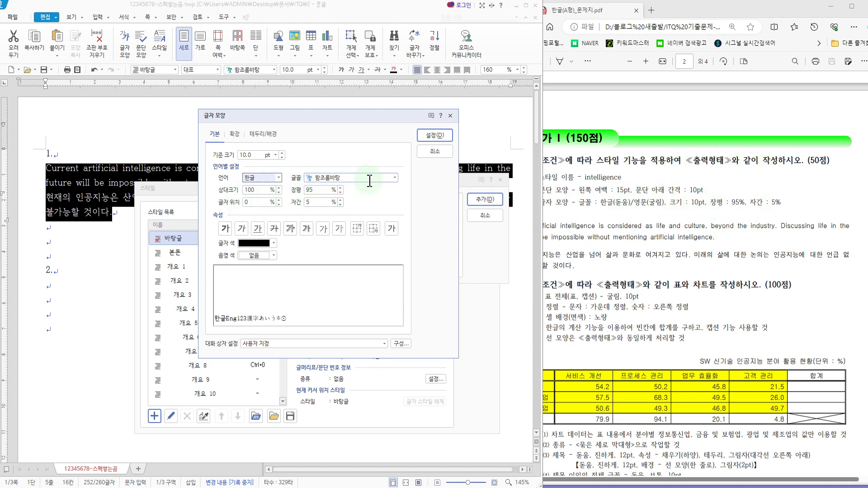
left_click(395, 179)
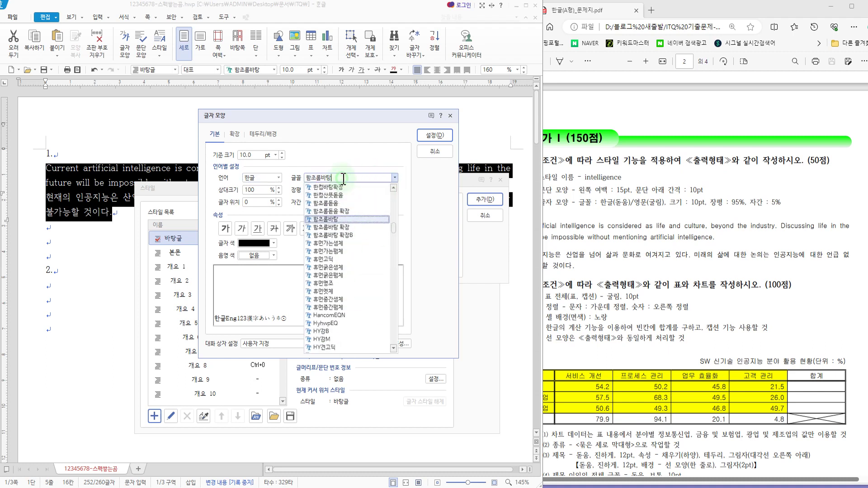
left_click_drag(344, 179, 290, 178)
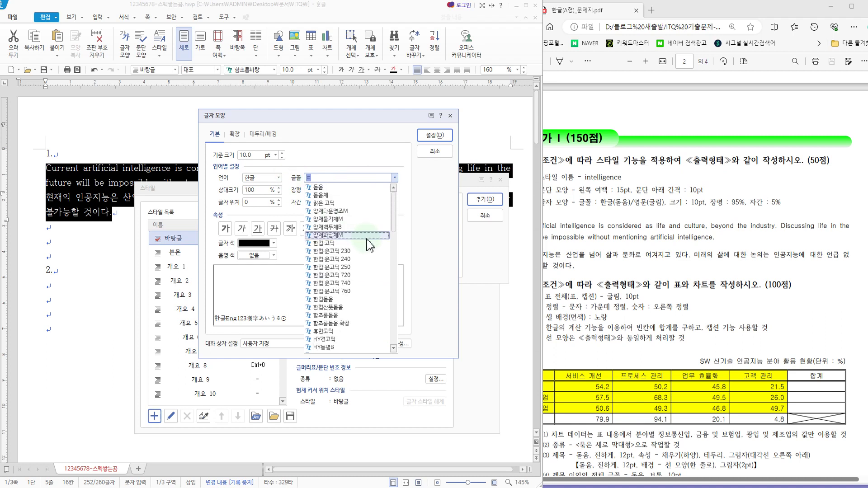
type("ㄷ")
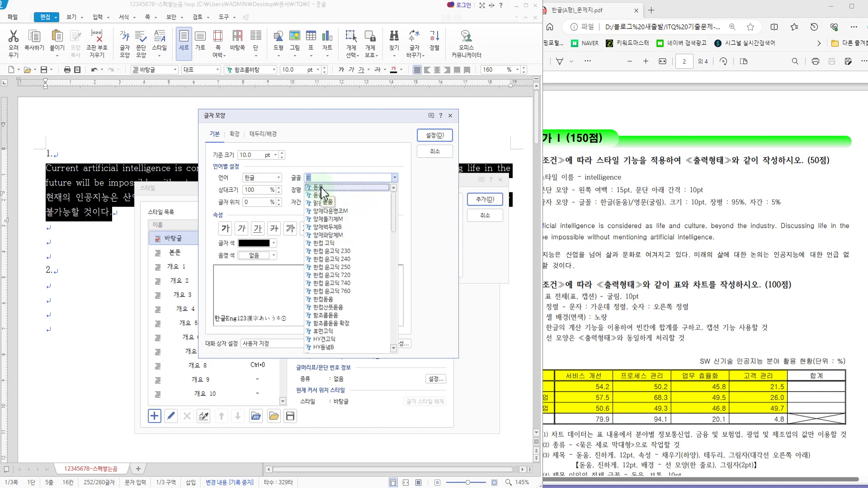
left_click(321, 187)
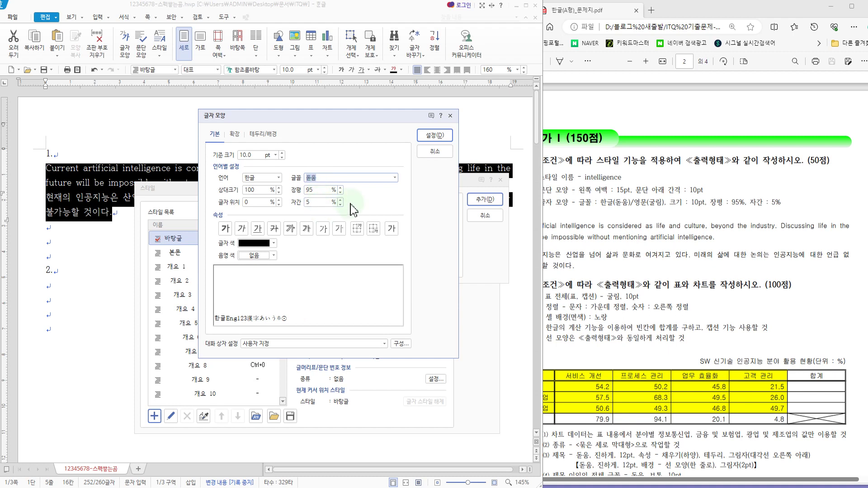
Set the style's font for English (영문) text to 굴림 and add the finished "intelligence" style to the style list.
left_click(278, 178)
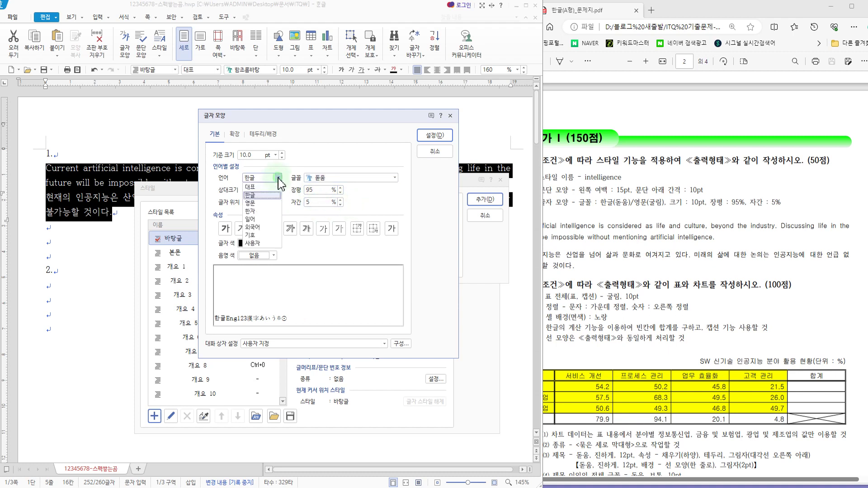
left_click(262, 203)
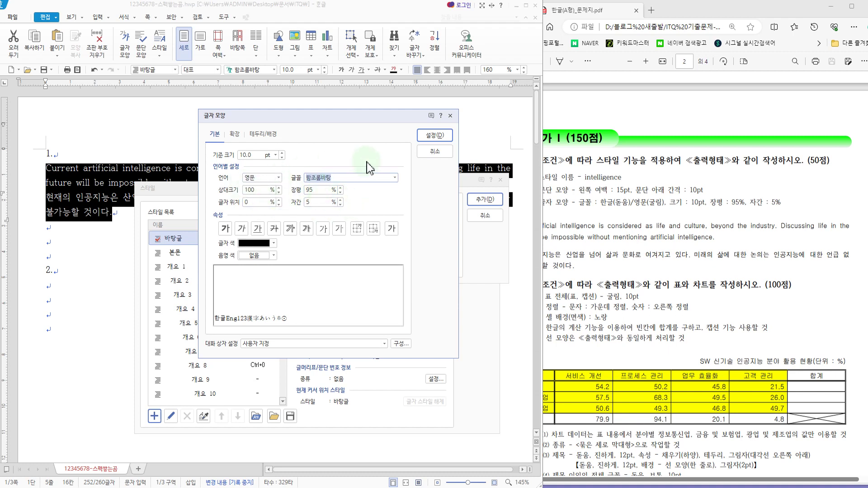
type("ㄱ")
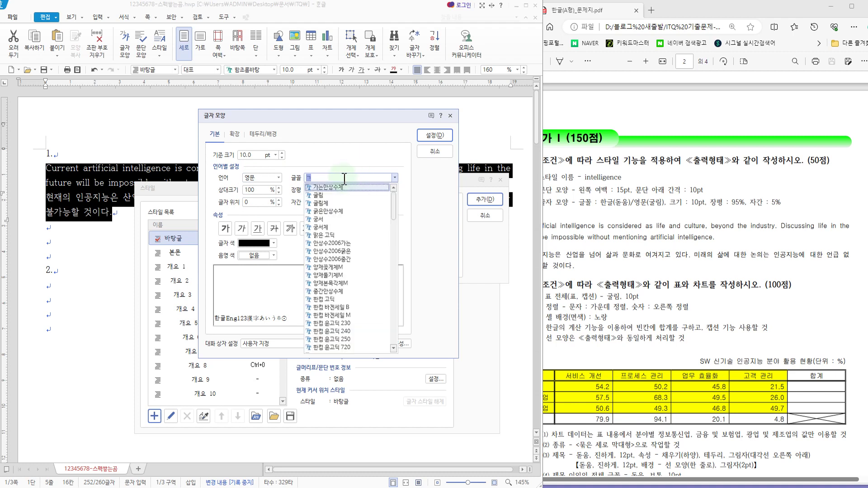
left_click(321, 196)
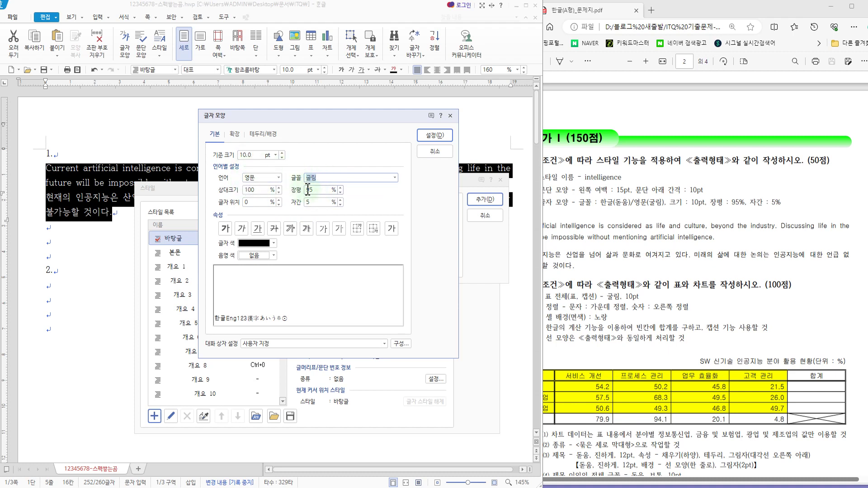
left_click(425, 138)
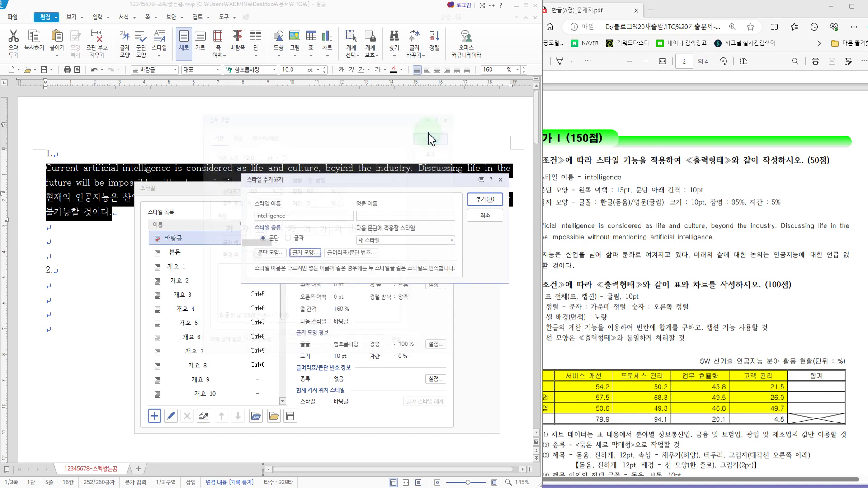
left_click(258, 207)
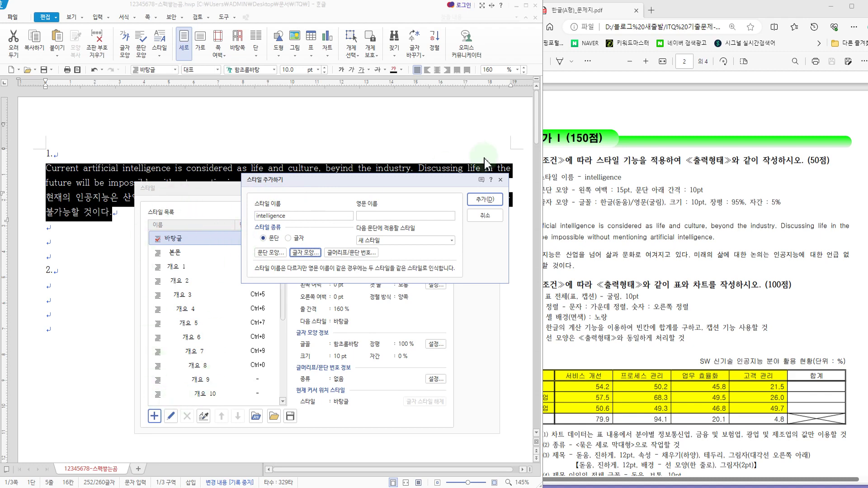
left_click(484, 199)
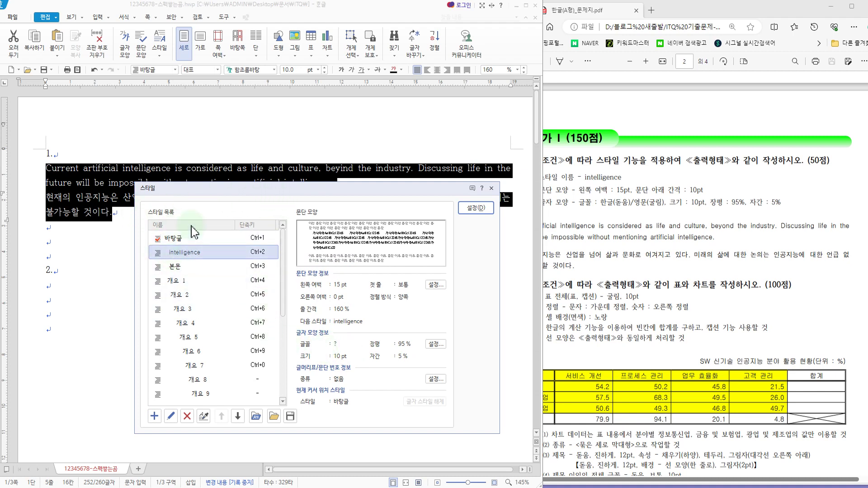
Apply the "intelligence" style to the selected English and Korean paragraphs under question 1.
left_click_drag(181, 188, 186, 221)
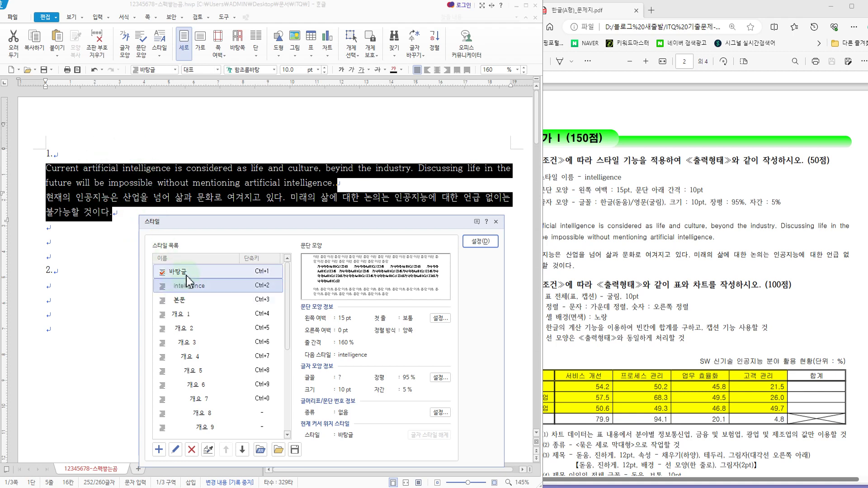
left_click(475, 243)
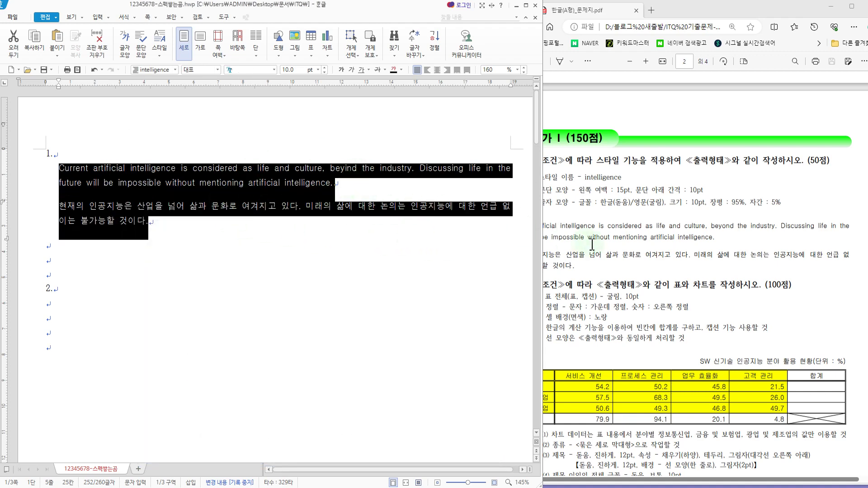
Deselect the styled paragraphs and compare their line endings with the question 1 output sample in the exam PDF.
left_click(632, 245)
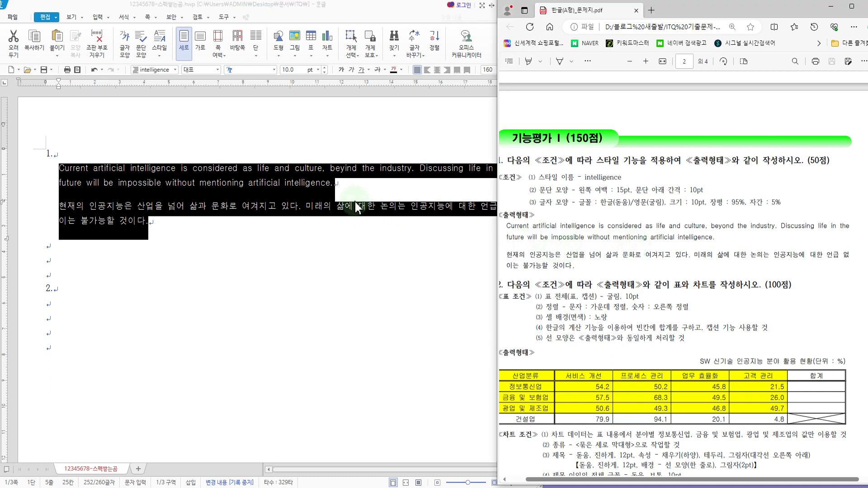
left_click(299, 197)
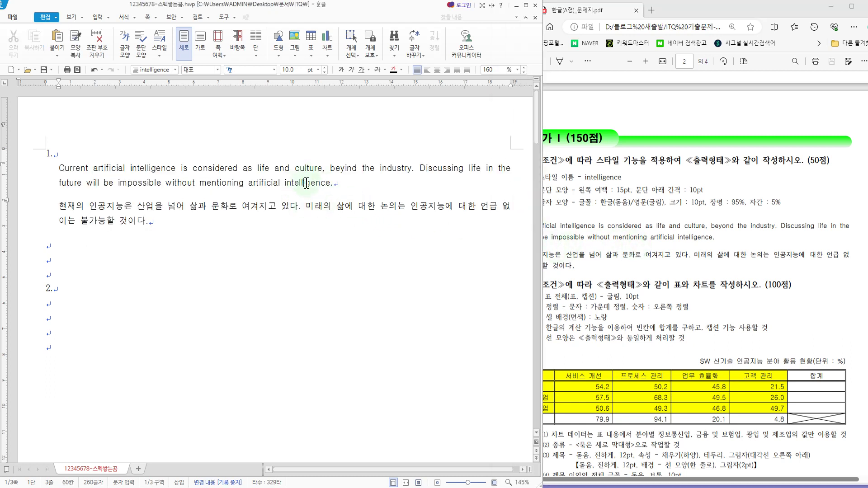
left_click(429, 207)
mouse_move(822, 204)
left_mouse_down()
mouse_move(834, 240)
mouse_move(863, 273)
left_mouse_up()
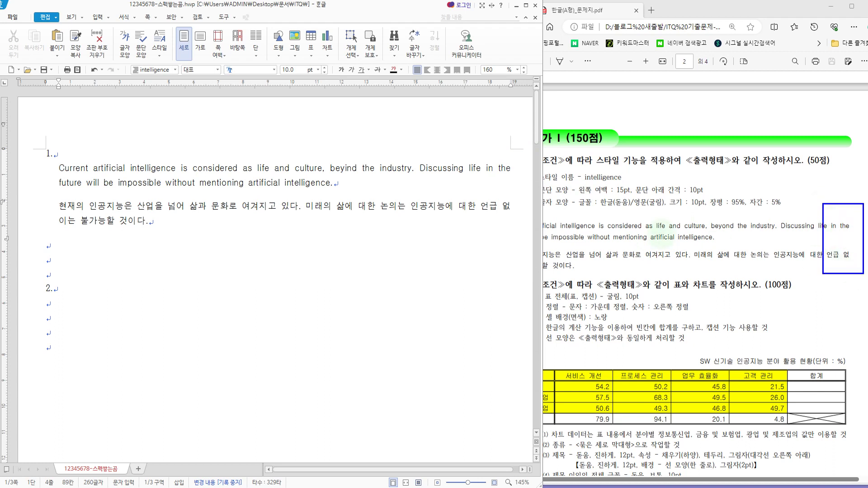
left_click_drag(473, 145, 524, 239)
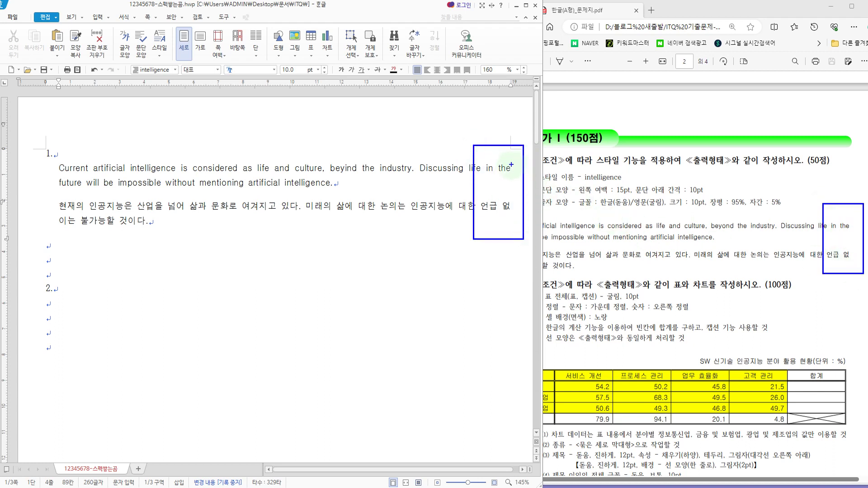